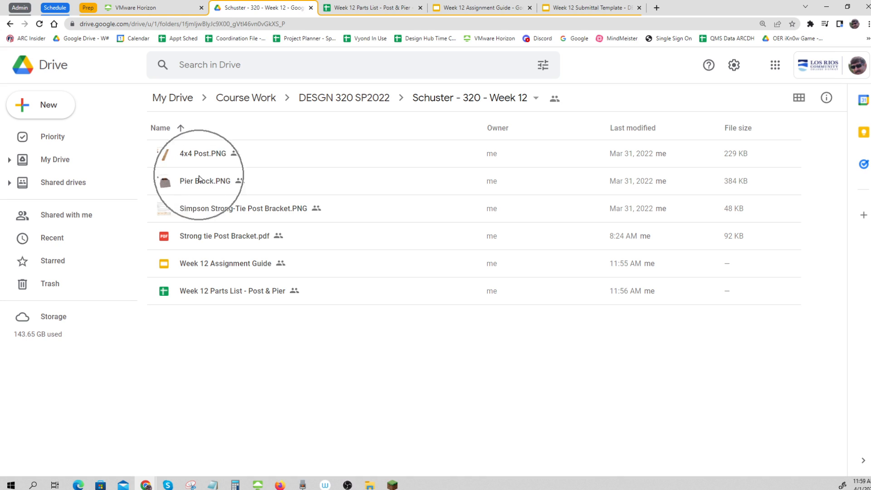
Open the Week 12 Parts List spreadsheet and review its column headings and the Make, Modify and Purchase options
key("ctrl")
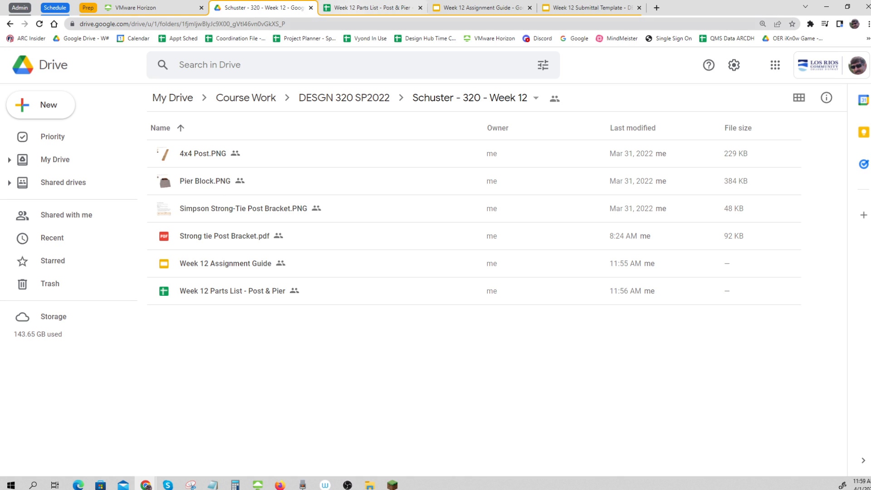
left_click(361, 9)
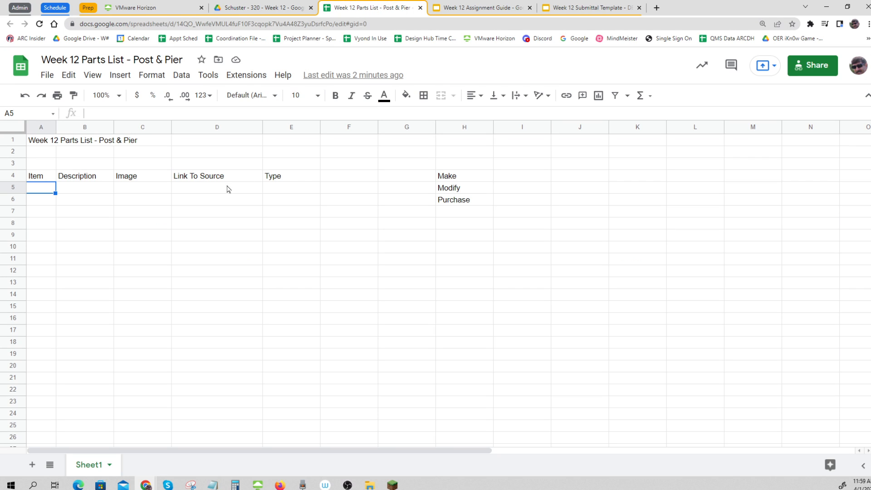
left_click(41, 181)
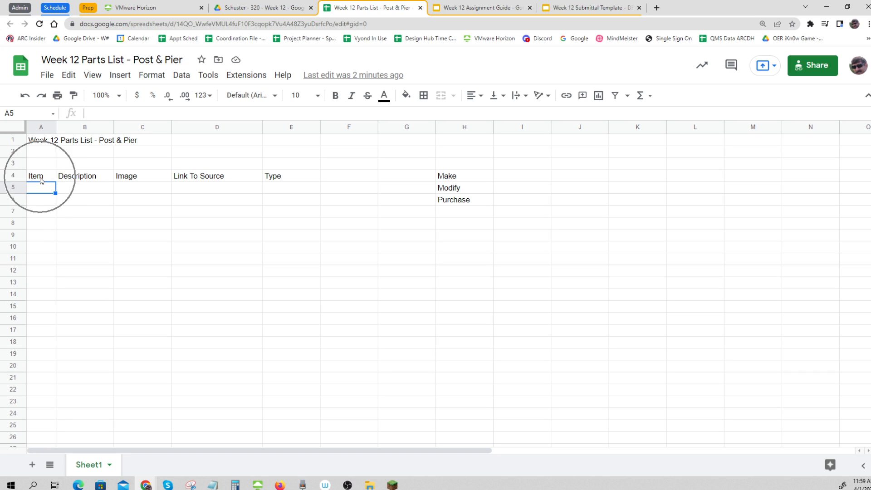
left_click(79, 178)
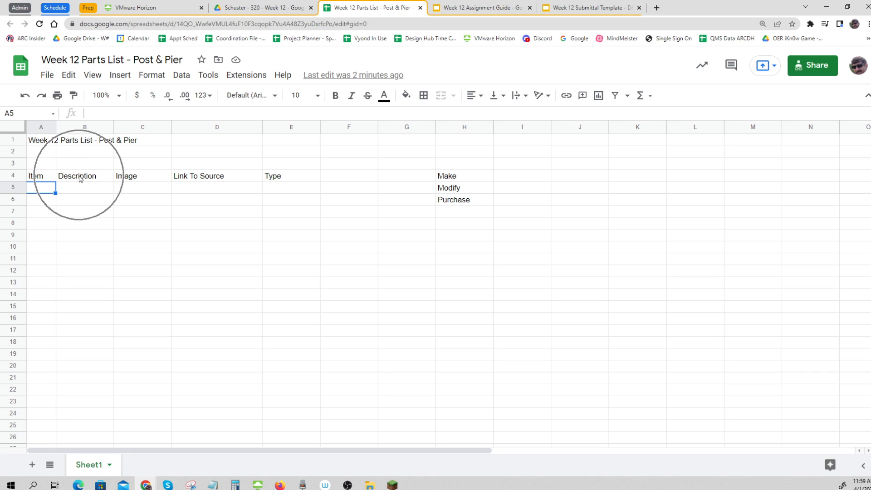
left_click(133, 179)
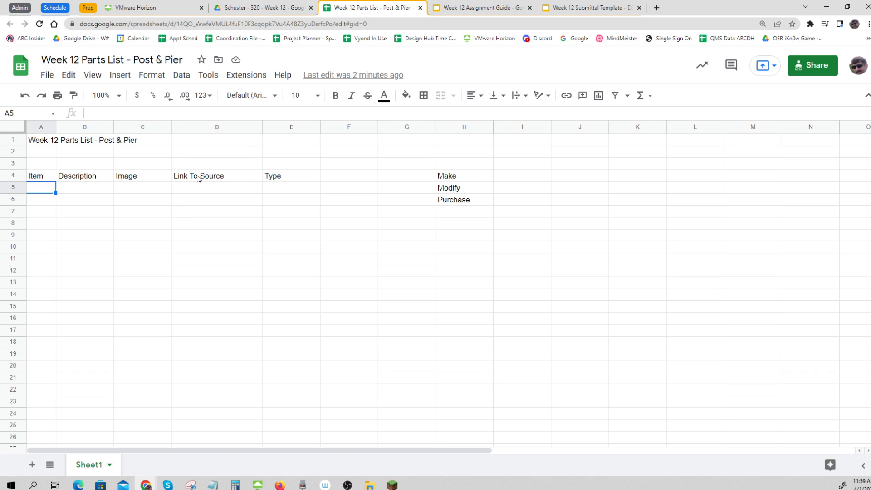
left_click(285, 181)
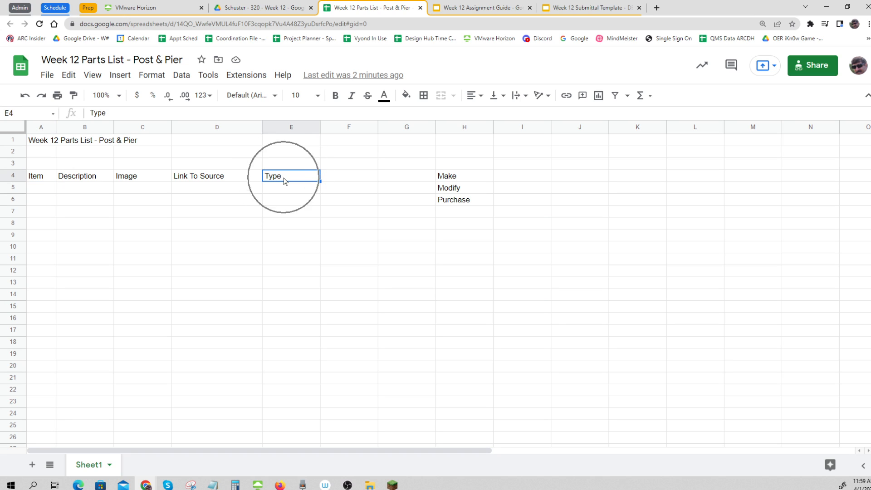
left_click(451, 179)
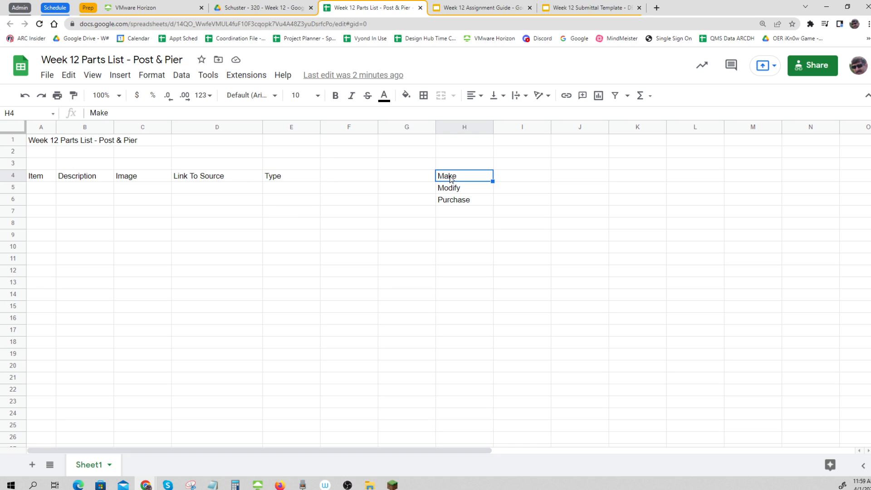
left_click(461, 190)
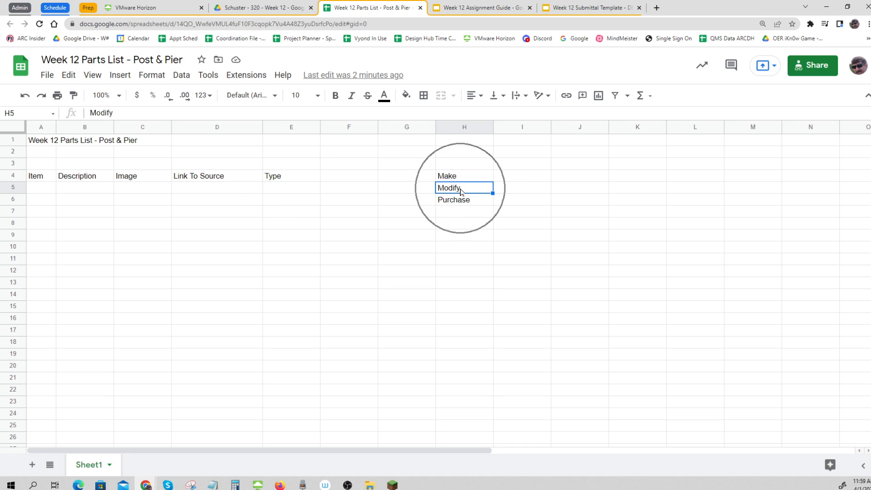
left_click(463, 203)
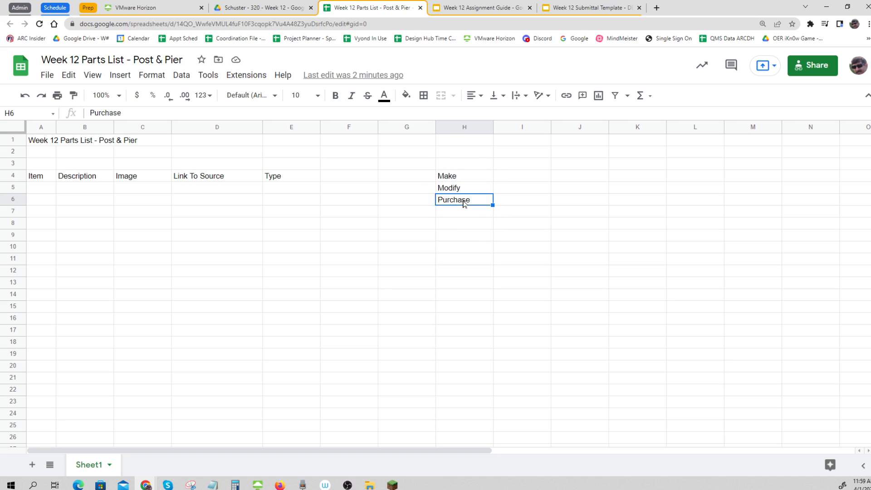
Enter item 1 in cell A5 with the description "Post Support Bracket" in B5
left_click(38, 190)
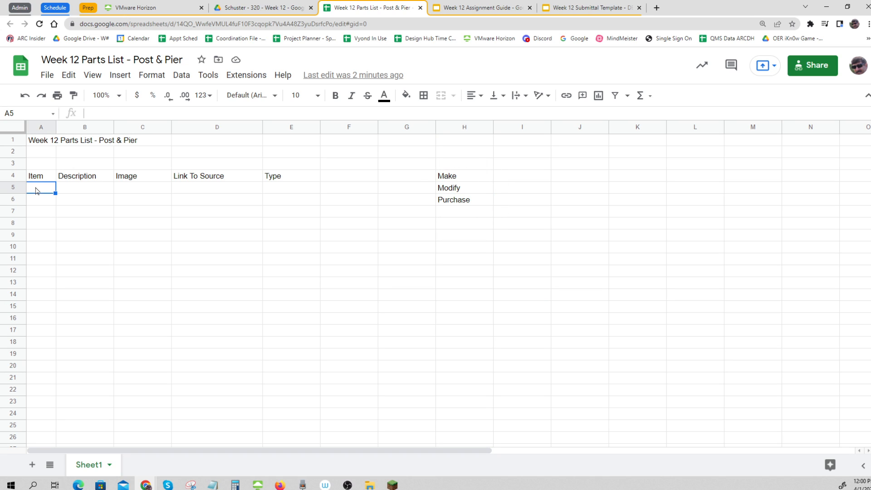
type("1")
key("Tab")
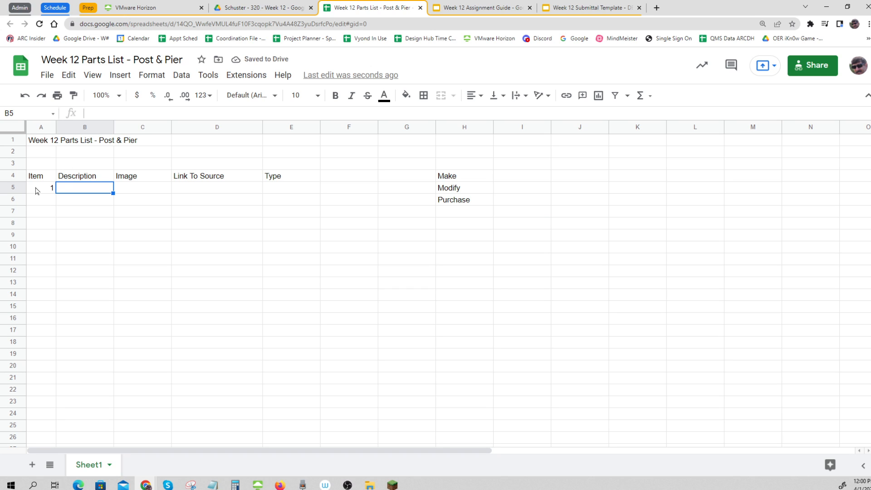
type("Post Supp")
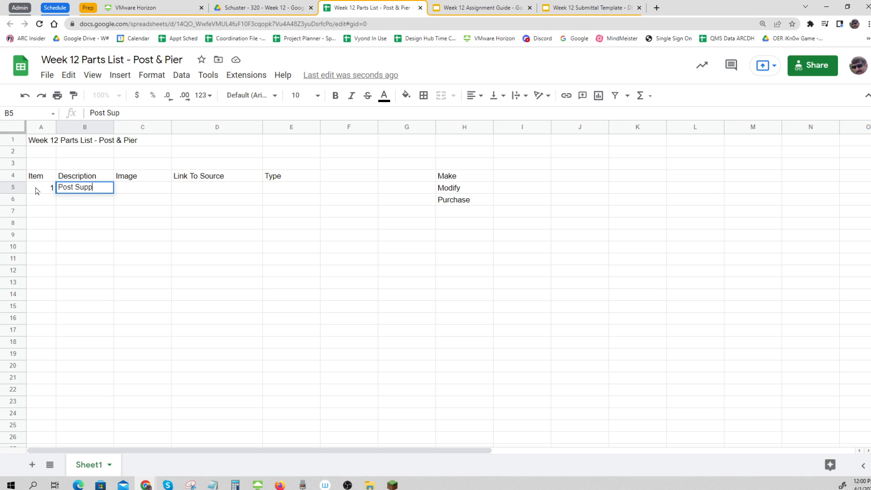
type("ort Bracket")
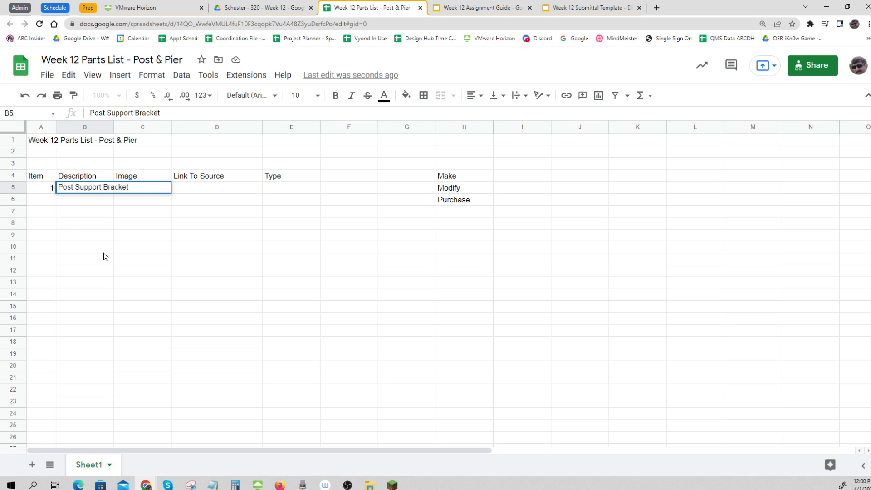
left_click(104, 248)
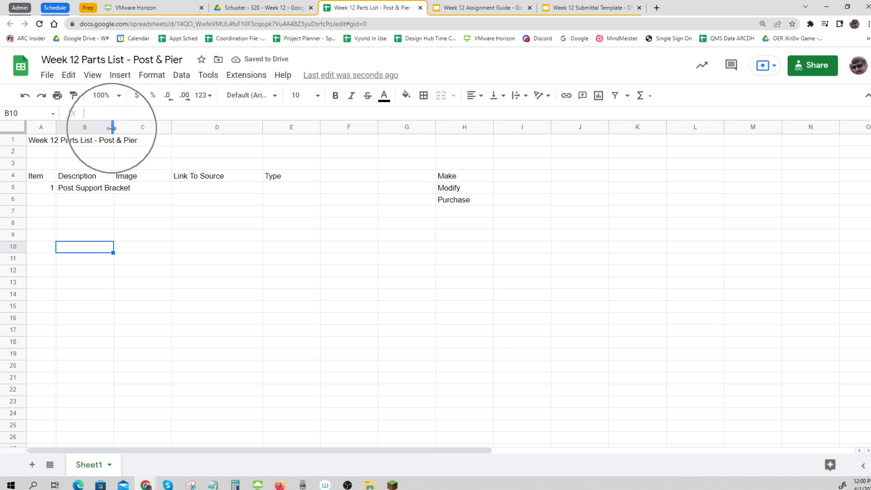
Widen the Description column to fit its text and make row 5 several times taller
left_click_drag(112, 129, 142, 131)
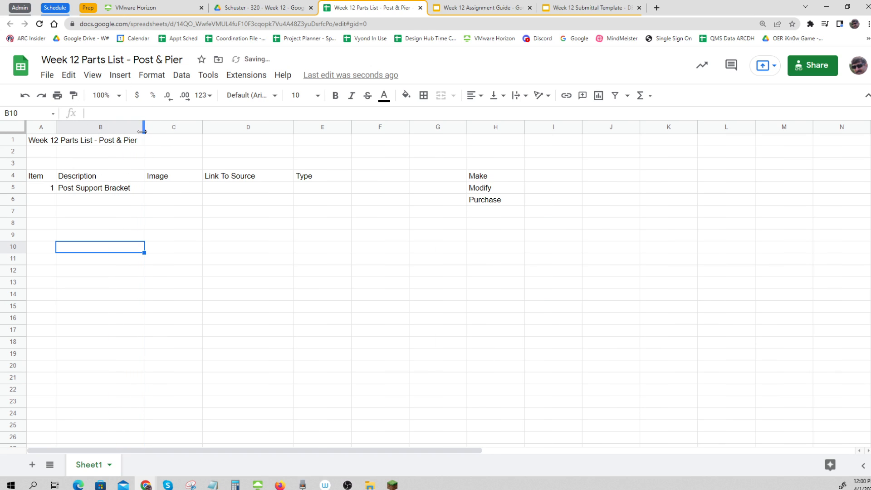
left_click(172, 189)
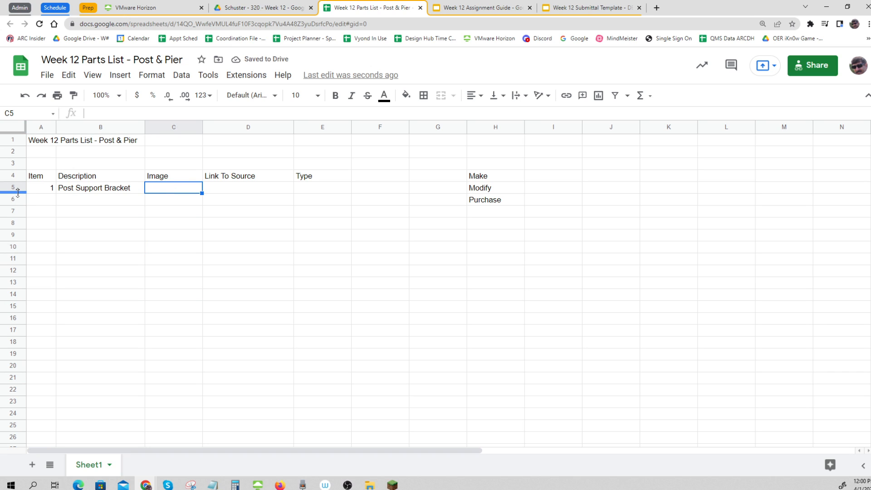
left_click_drag(18, 192, 26, 229)
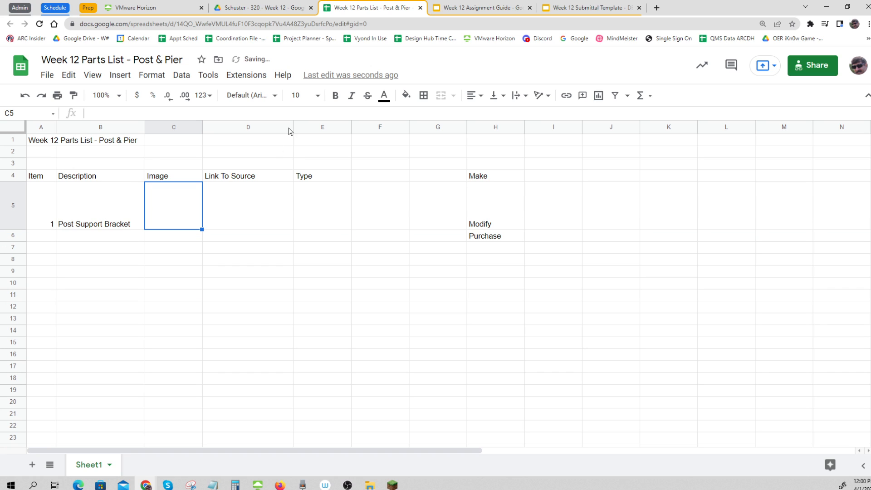
Preview Simpson Strong-Tie Post Bracket.PNG in the Week 12 Drive folder and download it
left_click(276, 8)
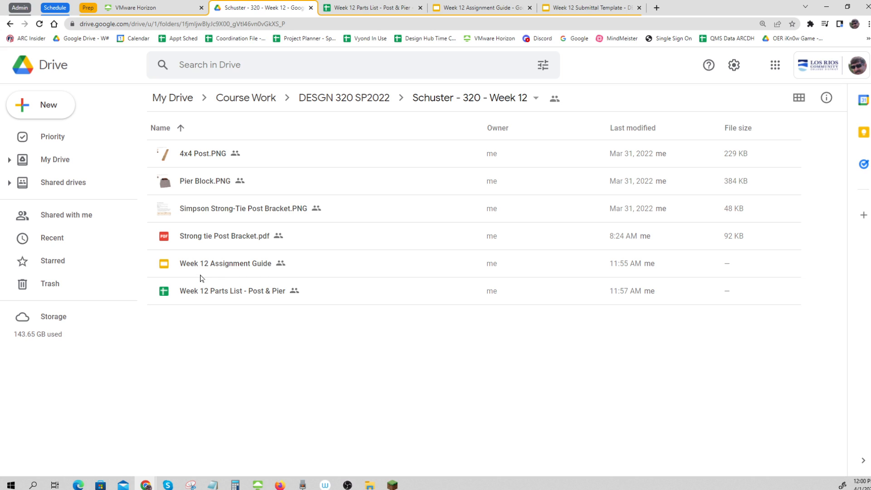
double_click(224, 210)
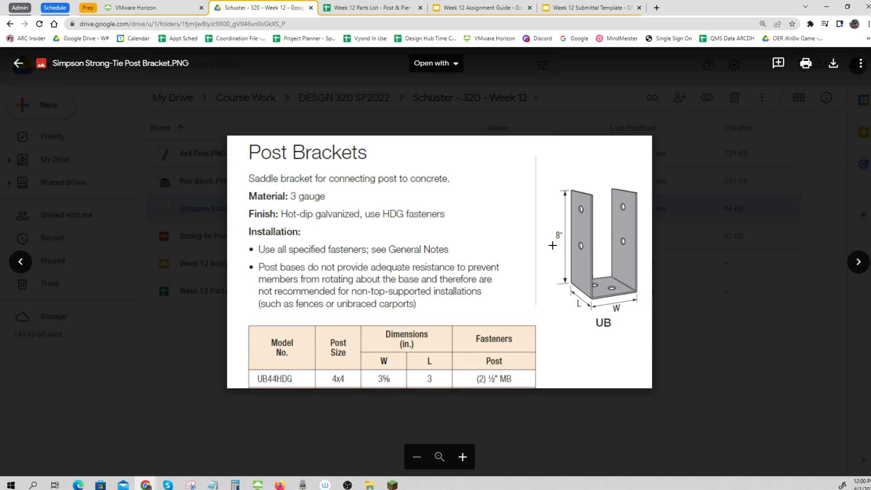
left_click(19, 63)
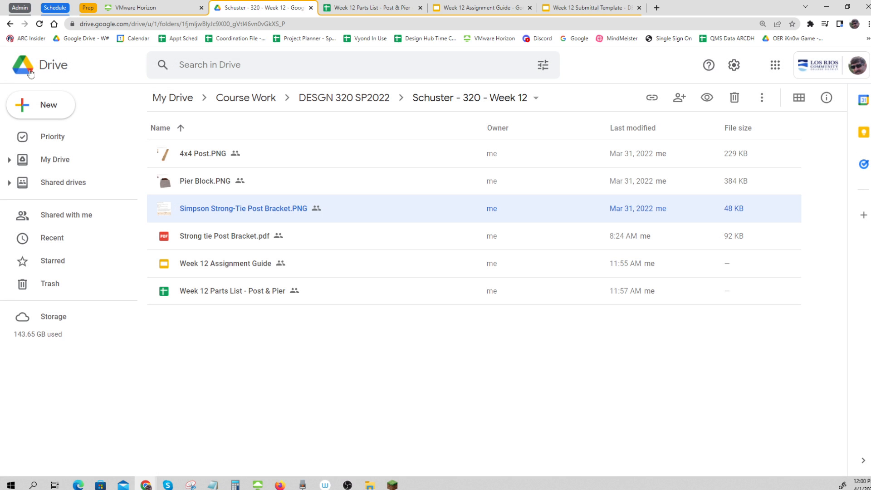
right_click(244, 209)
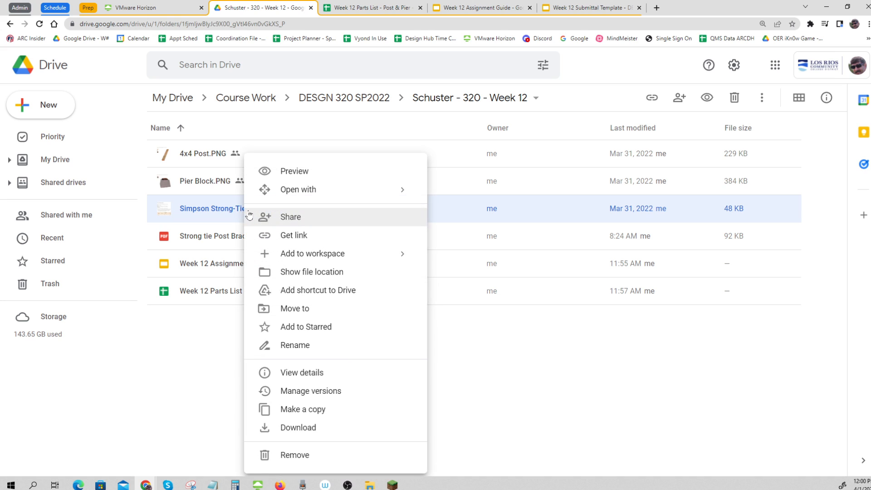
left_click(295, 428)
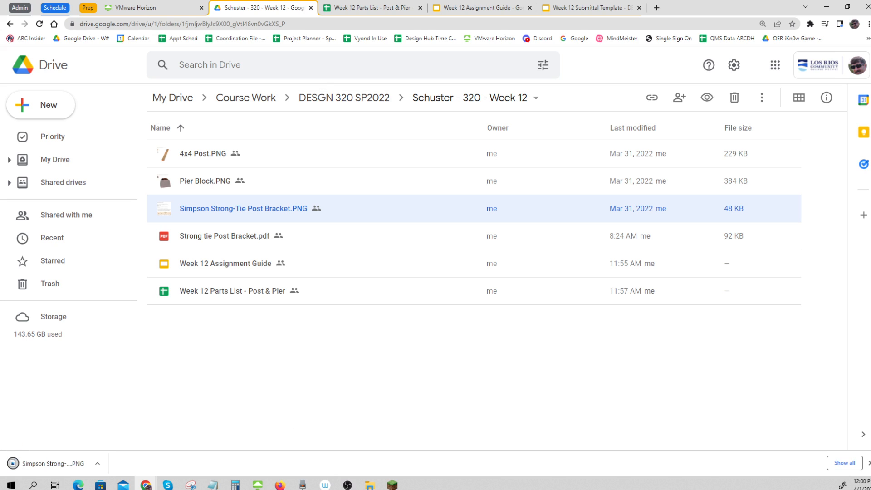
Widen the parts list's Image column and insert the downloaded Simpson Strong-Tie Post Bracket image inside cell C5
left_click(350, 9)
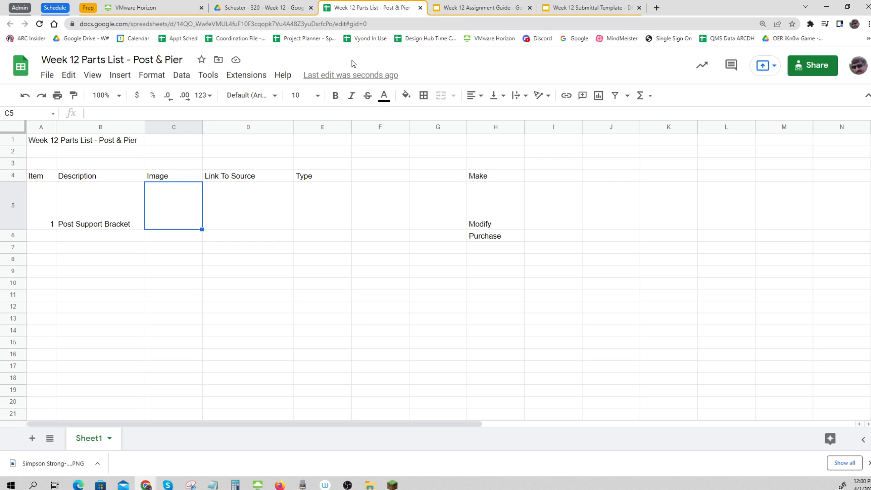
left_click_drag(201, 129, 239, 130)
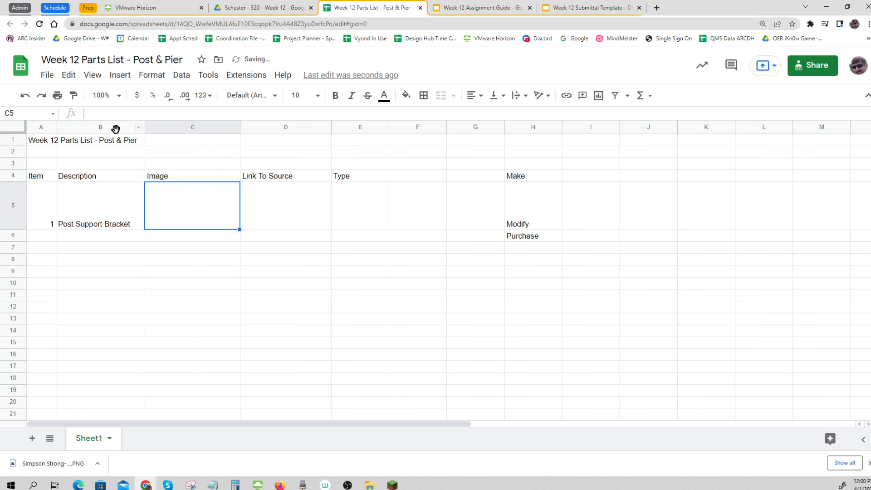
left_click(116, 77)
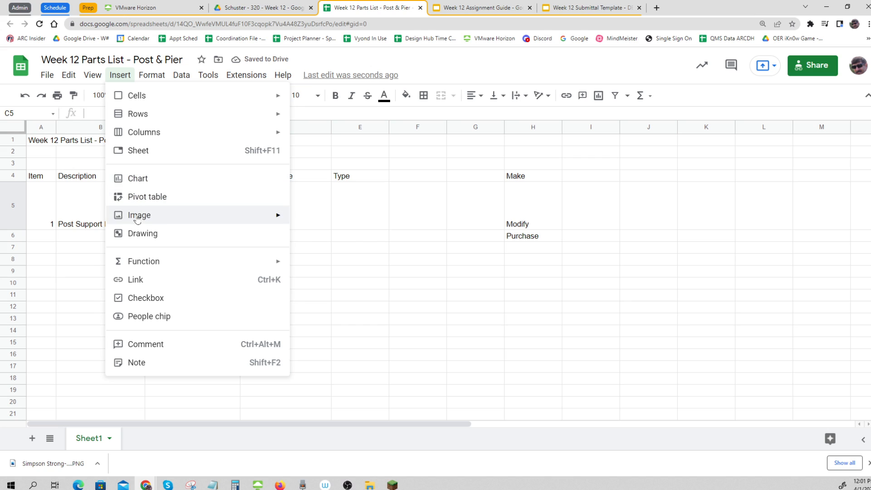
mouse_move(137, 219)
left_click(335, 221)
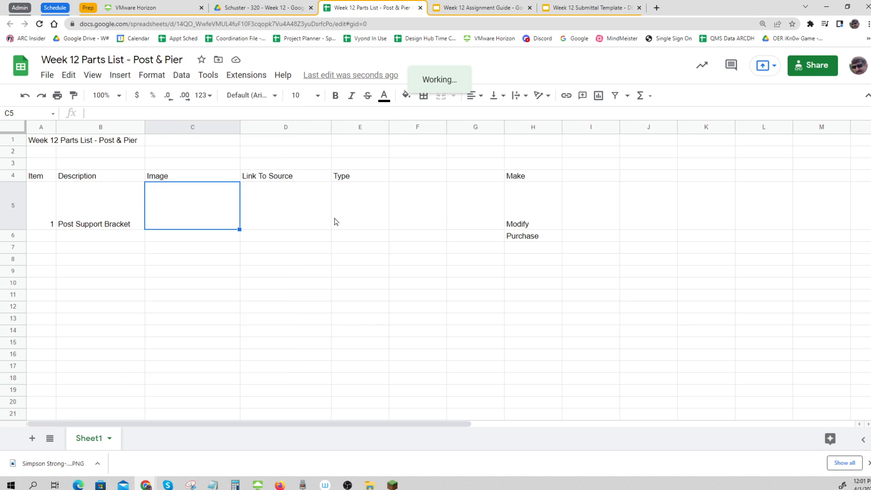
left_click_drag(46, 463, 399, 244)
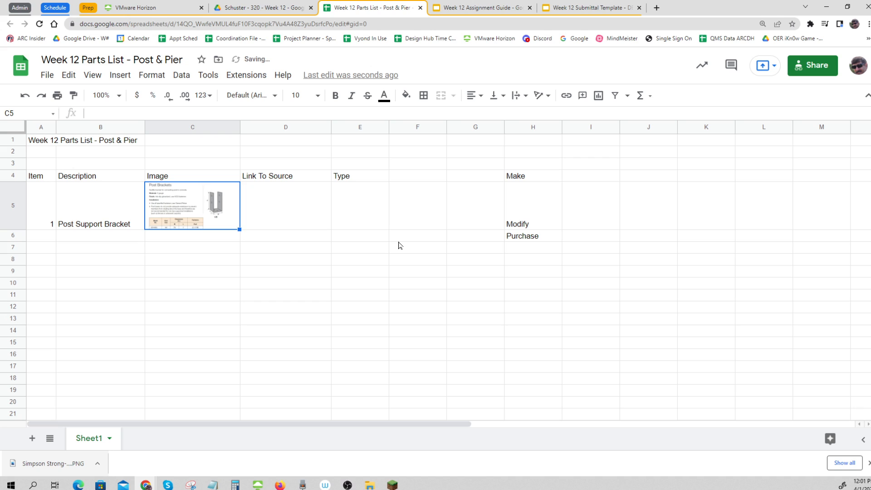
left_click(222, 287)
left_click(209, 213)
left_click(204, 261)
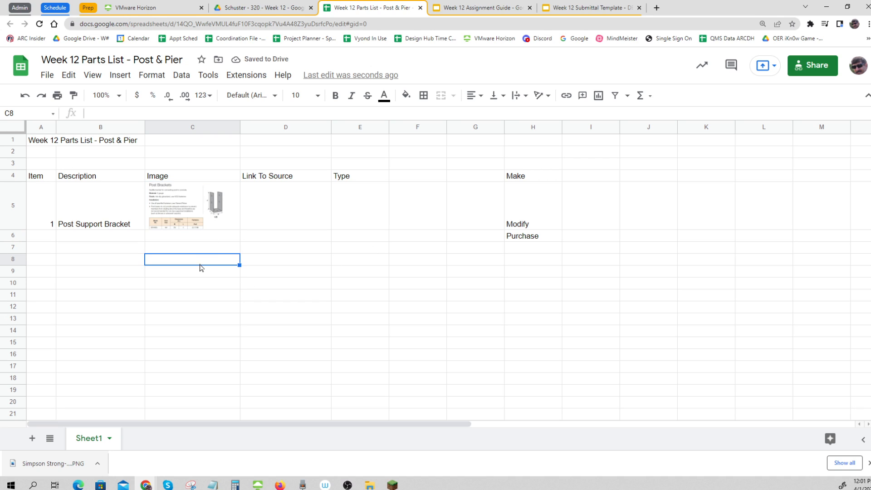
Search the web for "strong tie" in a new browser tab and open the Simpson Strong-Tie homepage
left_click(268, 213)
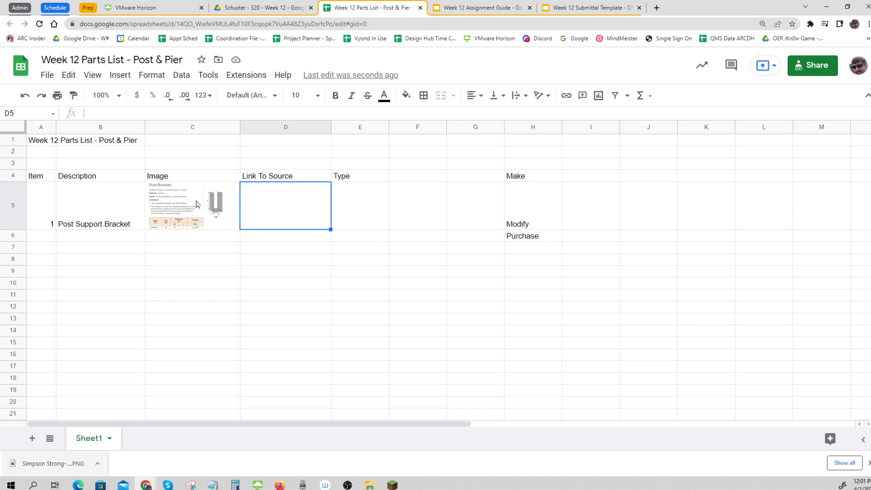
left_click(657, 8)
type("stron")
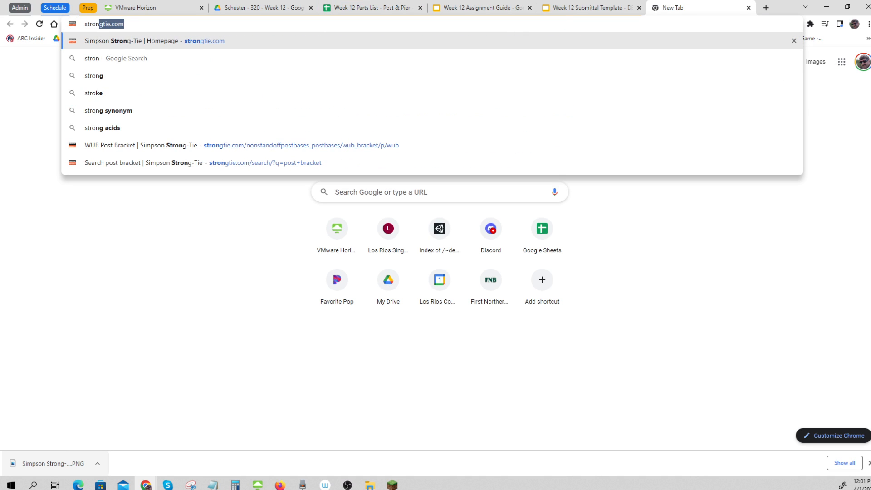
type("g tie")
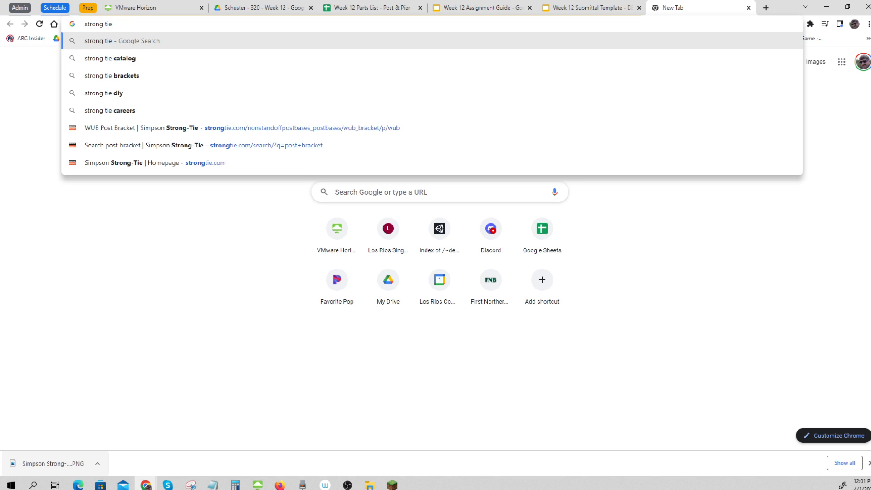
key("Return")
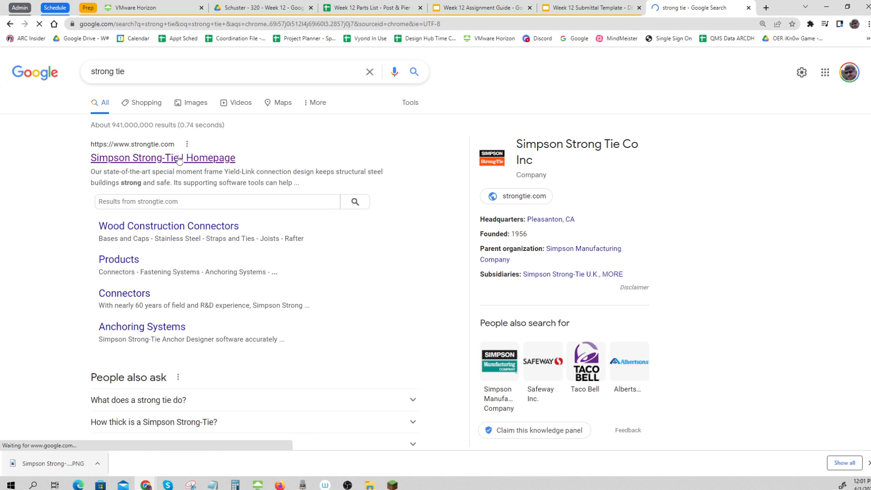
left_click(180, 159)
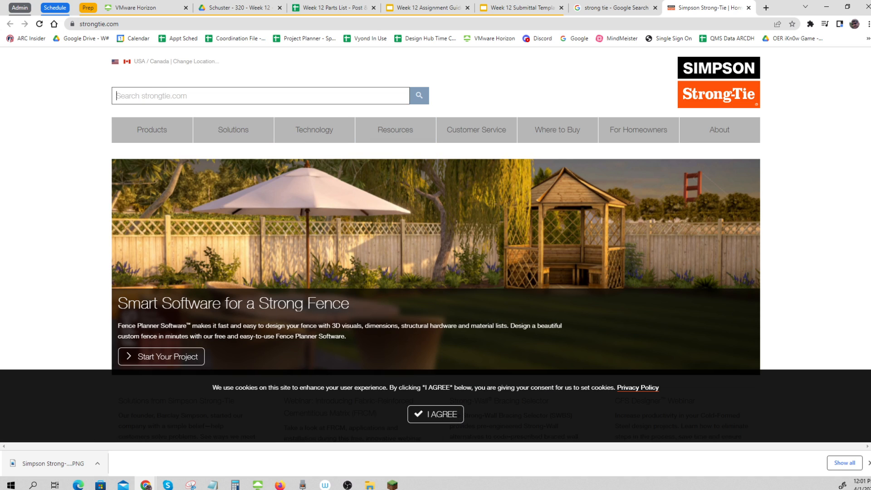
Search the Simpson Strong-Tie site for "post support" and look through the product results
type("post support")
key("Return")
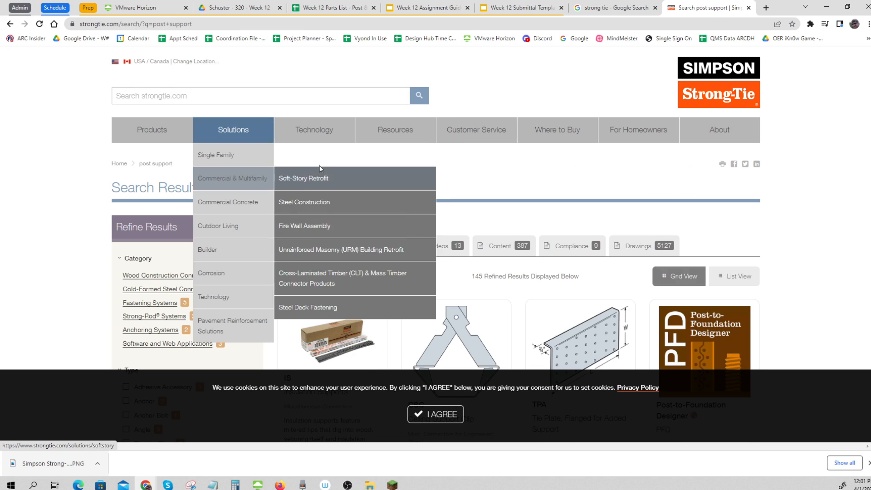
scroll(329, 195, "down", 3)
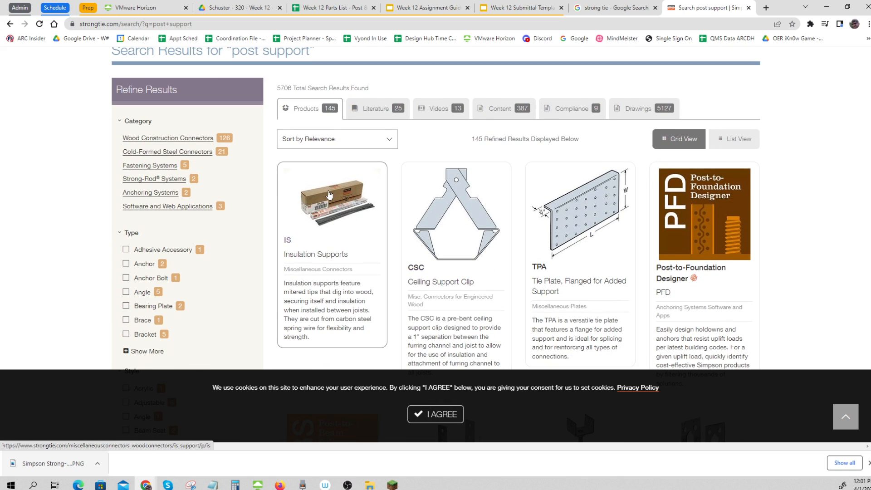
Find the UB Post Bracket in the "post support" product results, open its product page and copy the page address
scroll(330, 195, "down", 5)
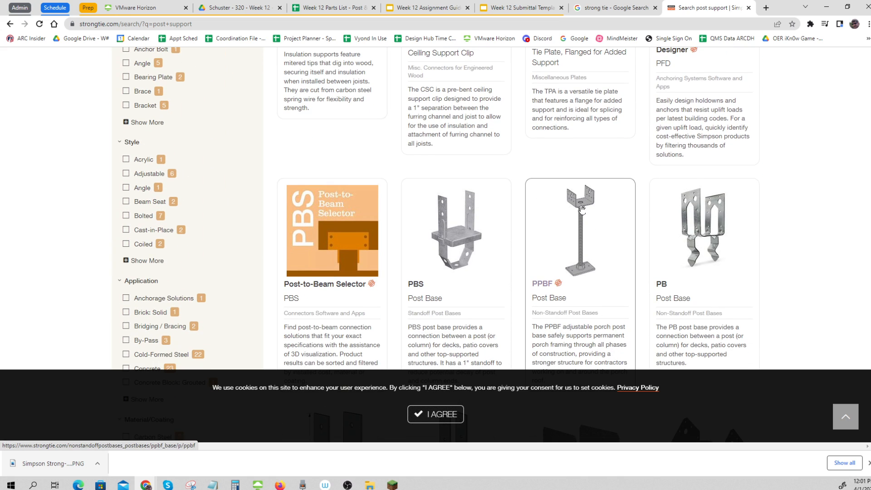
scroll(576, 211, "down", 4)
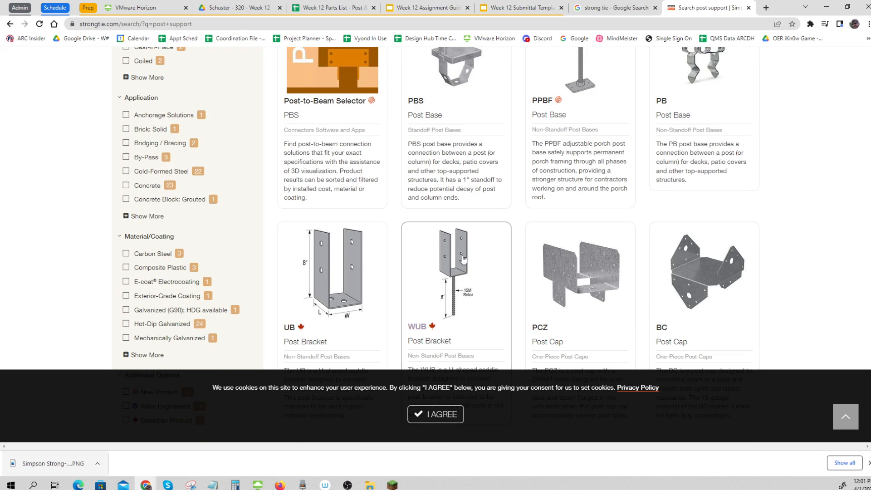
scroll(464, 259, "down", 2)
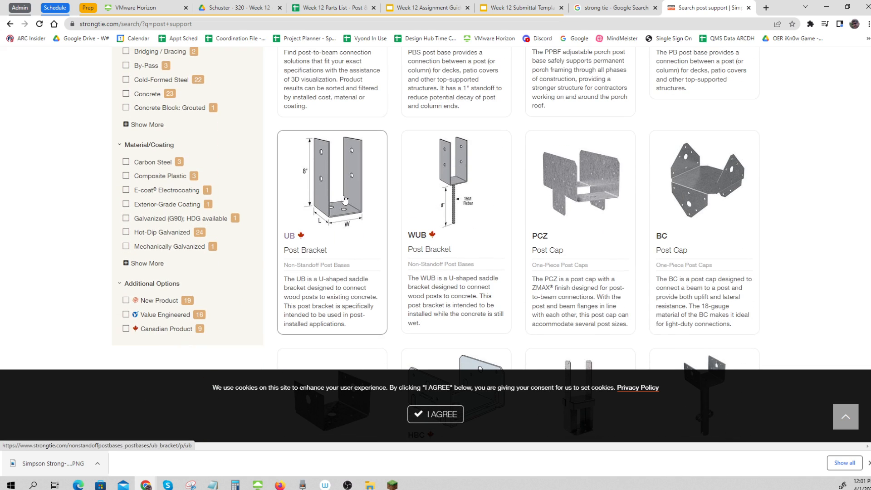
left_click(345, 200)
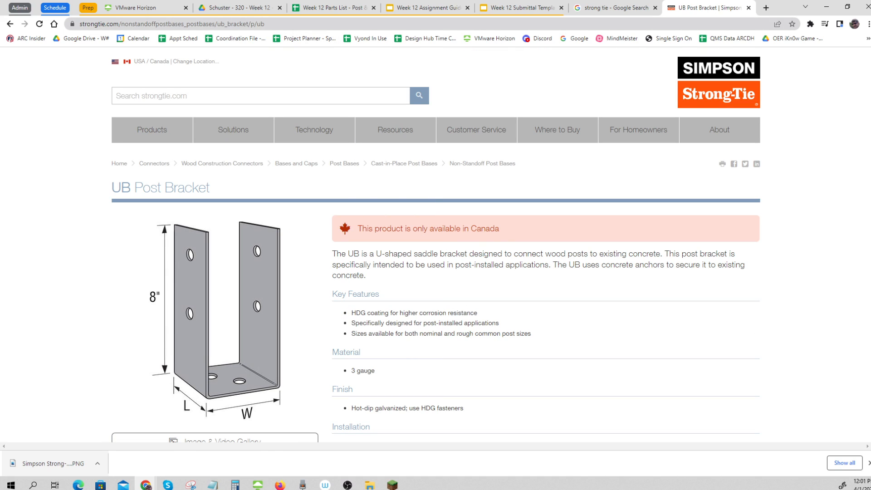
left_click(318, 24)
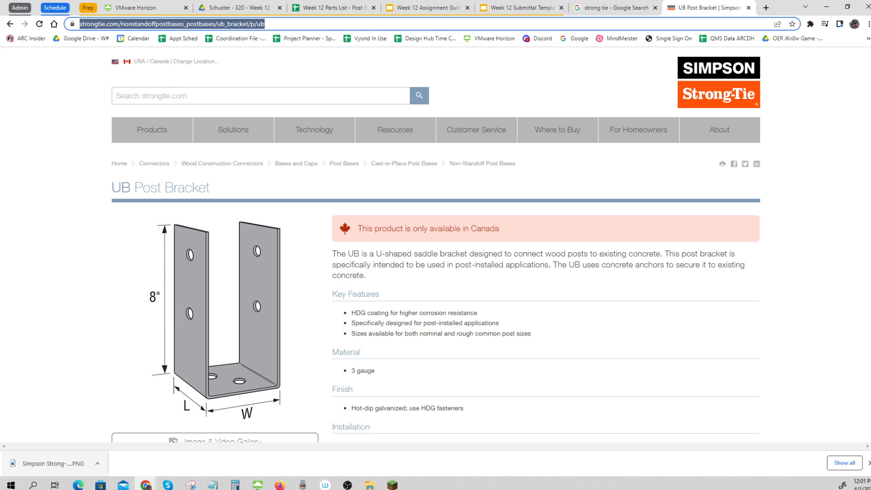
right_click(253, 27)
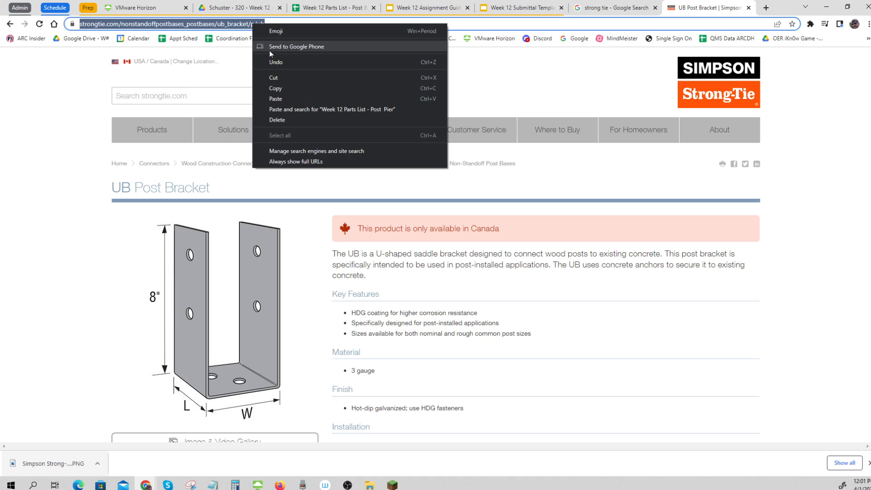
left_click(276, 90)
Return to the Week 12 parts list and enter "UB Post Bracket" in cell D5 under Link To Source
left_click(329, 8)
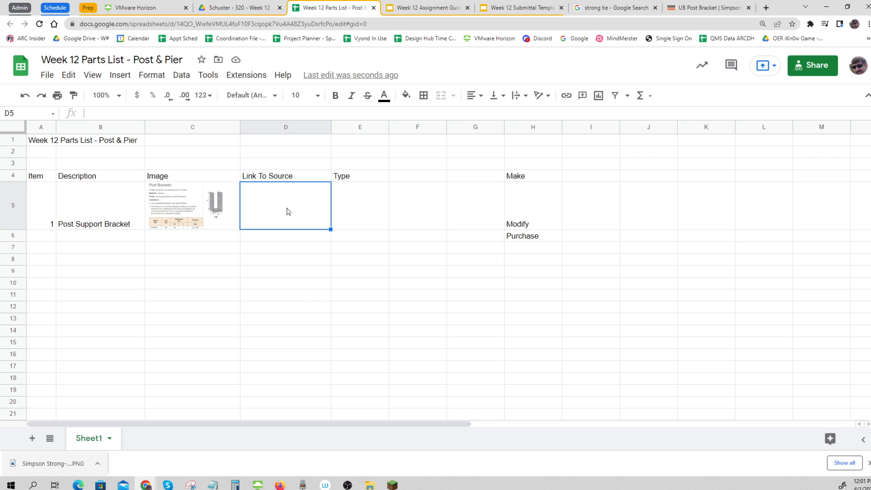
type("UB Po")
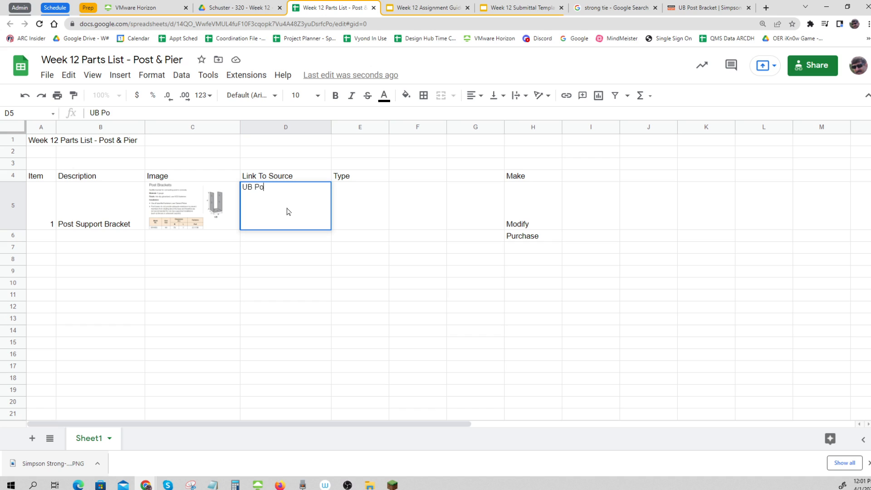
type("st Bracket")
left_click(317, 275)
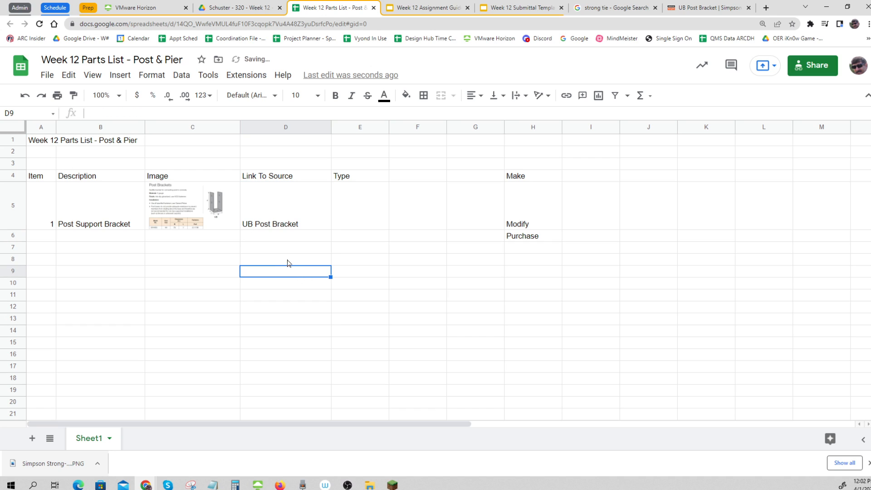
Link the UB Post Bracket text in cell D5 to the copied Strong-Tie product page address
left_click(289, 224)
left_click(289, 224)
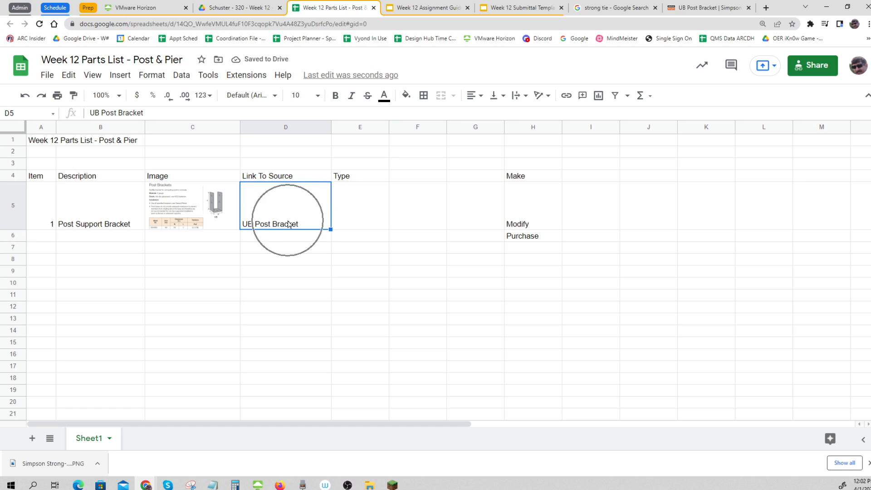
key("ctrl")
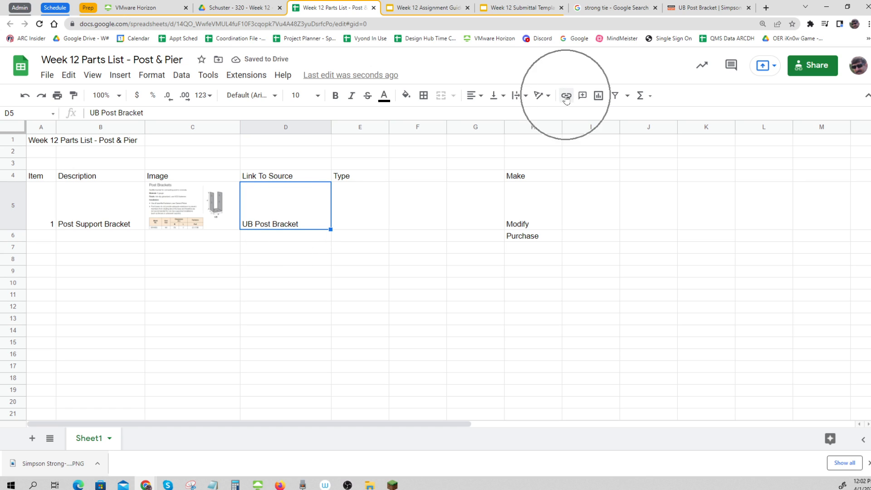
key("ctrl")
left_click(566, 96)
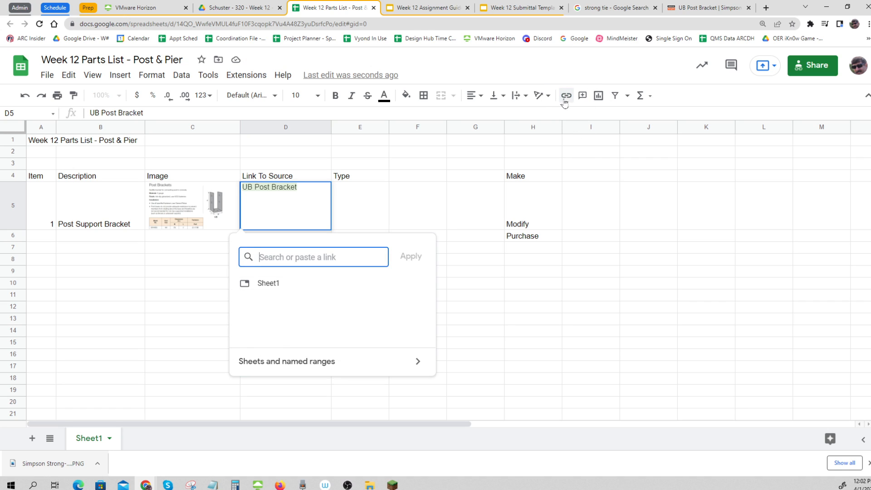
key("ctrl+v")
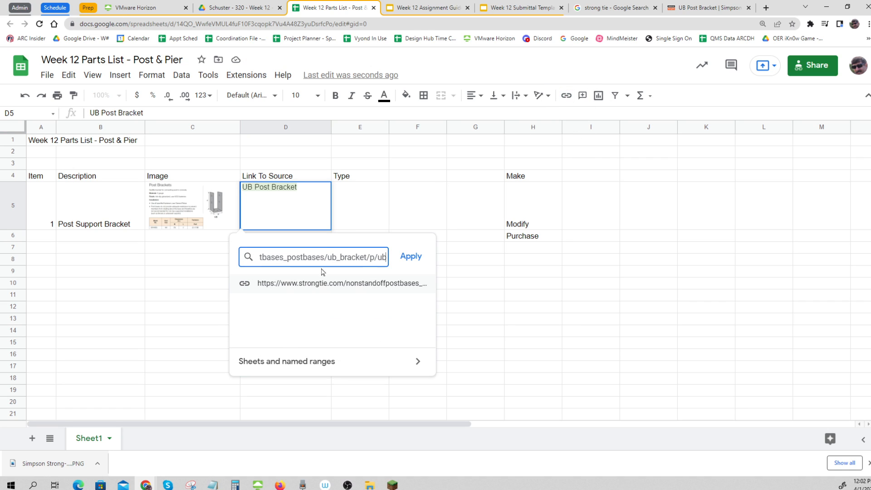
left_click(411, 256)
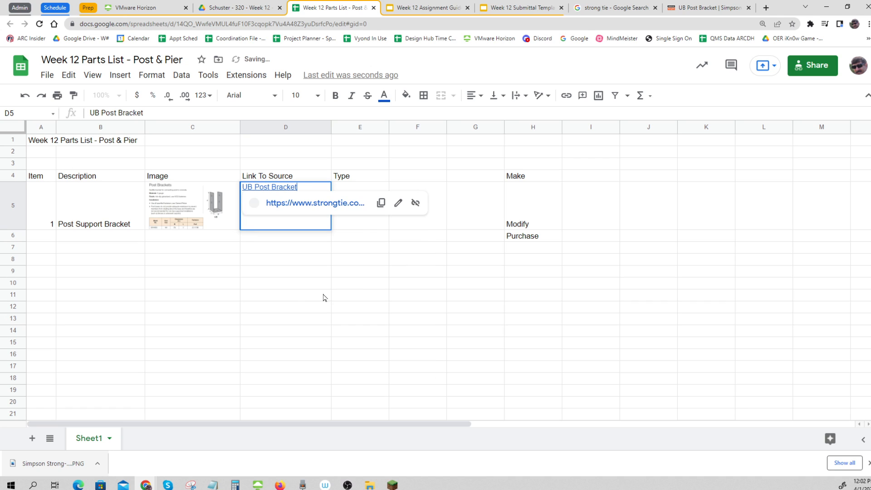
left_click(298, 297)
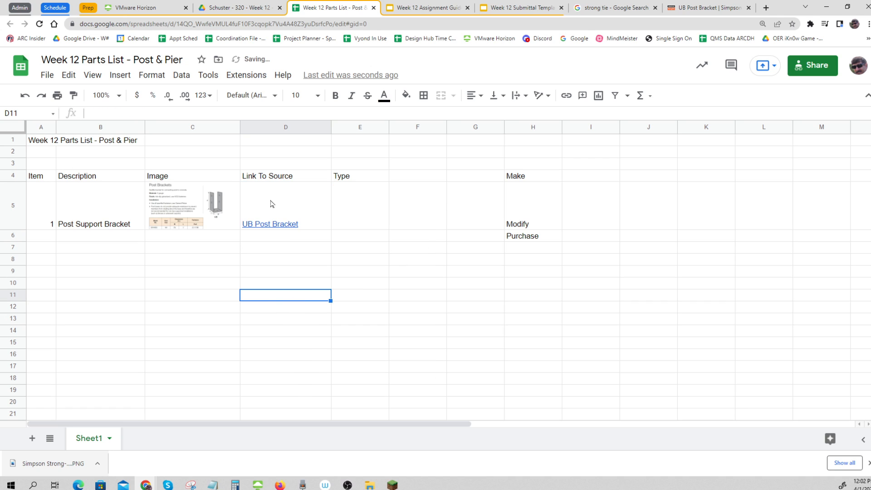
Narrow the Link To Source column slightly and center the link in cell D5 horizontally and vertically
left_click_drag(331, 125, 320, 125)
left_click(293, 204)
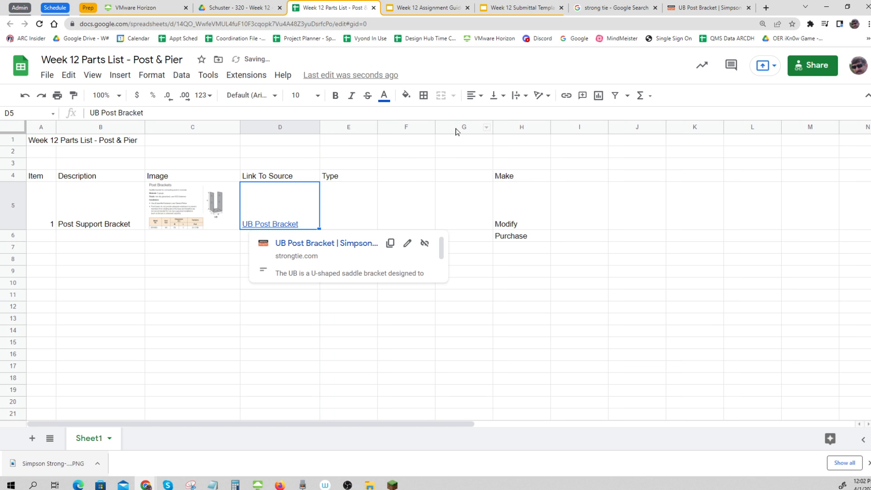
left_click(481, 96)
left_click(486, 114)
left_click(503, 96)
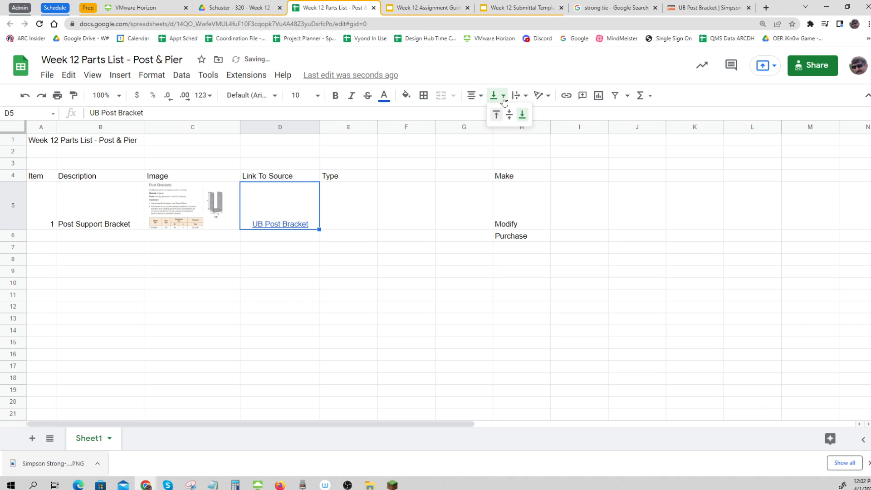
left_click(510, 115)
left_click(416, 309)
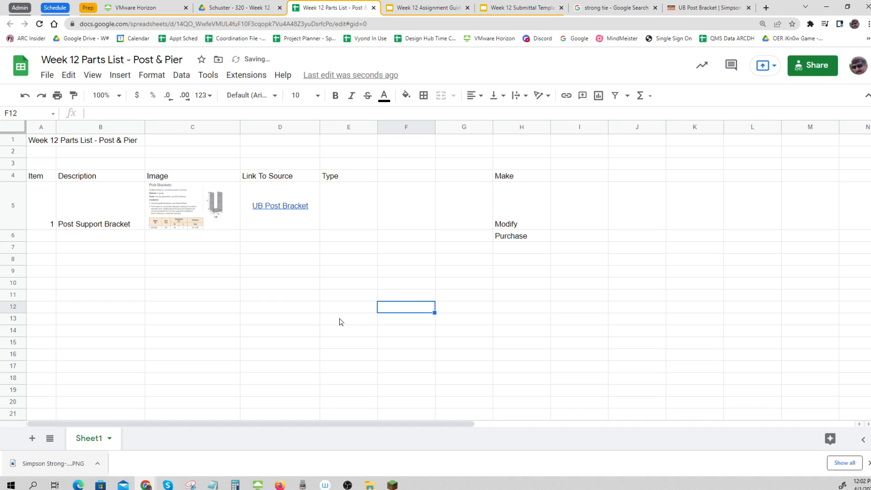
left_click(337, 216)
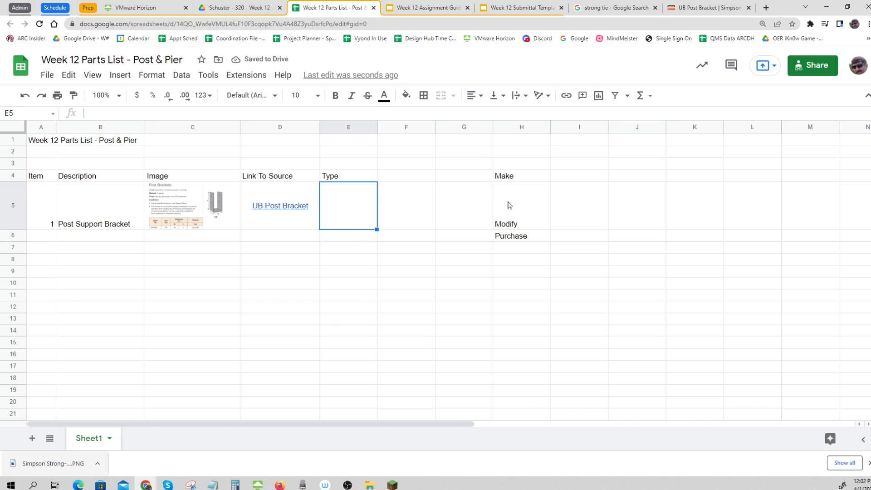
left_click(510, 178)
left_click(512, 203)
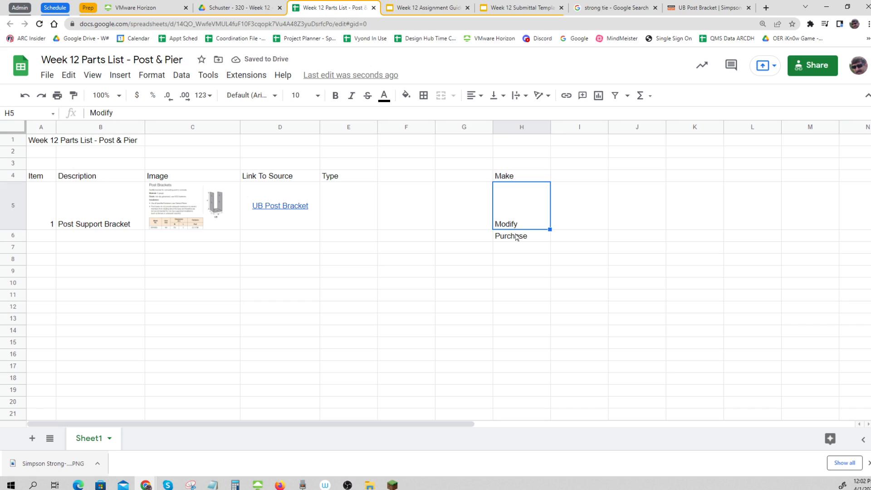
left_click(516, 237)
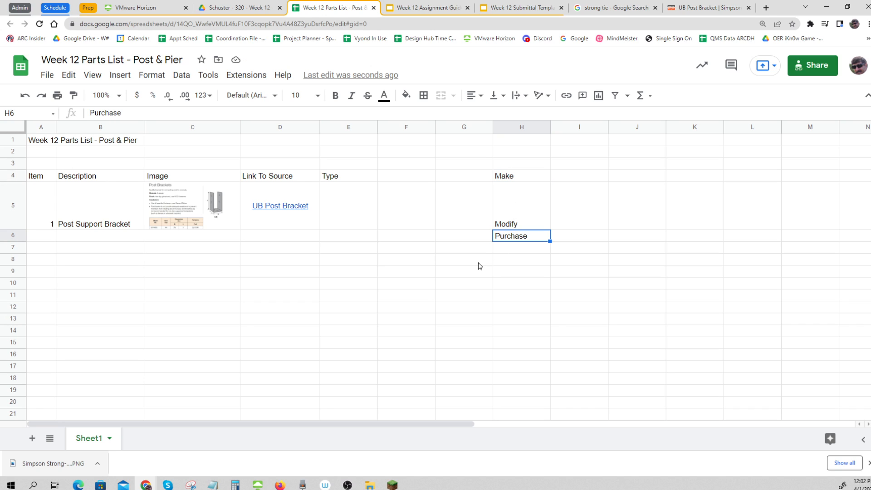
Add data validation to the Type cell E5 as an in-cell dropdown list from the range H4:H6
left_click(355, 202)
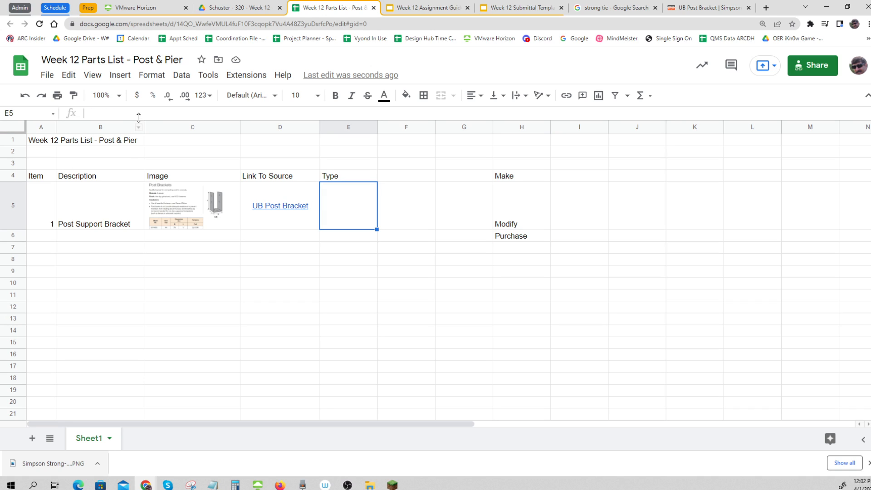
left_click(179, 78)
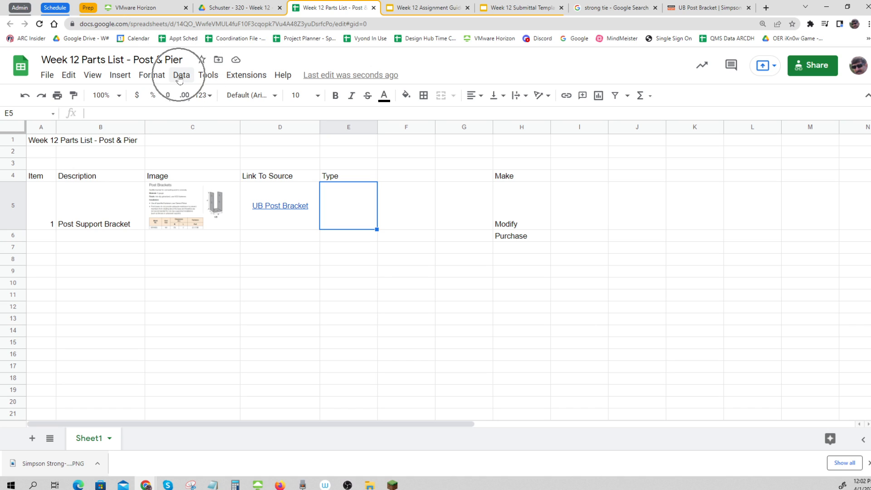
left_click(180, 76)
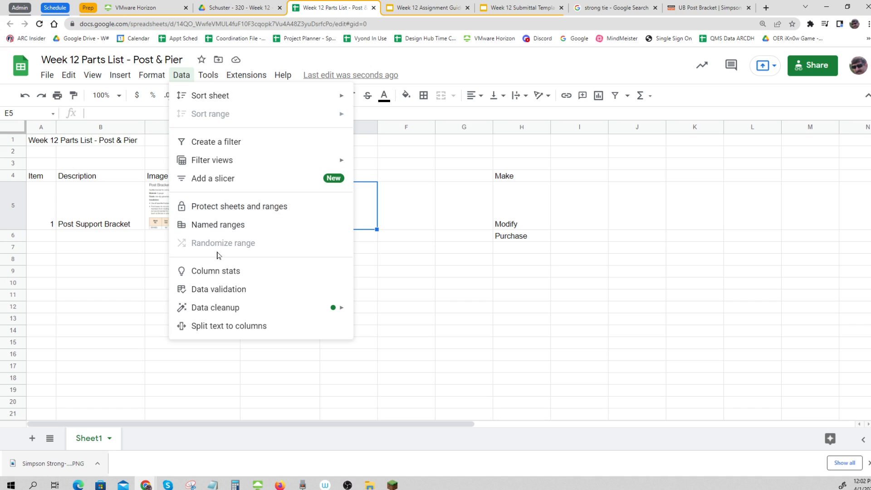
key("ctrl")
key("ctrl")
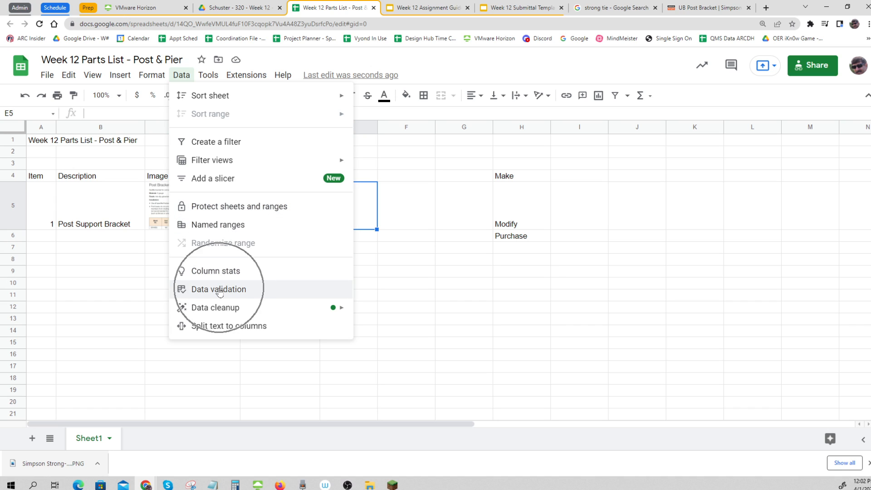
left_click(219, 290)
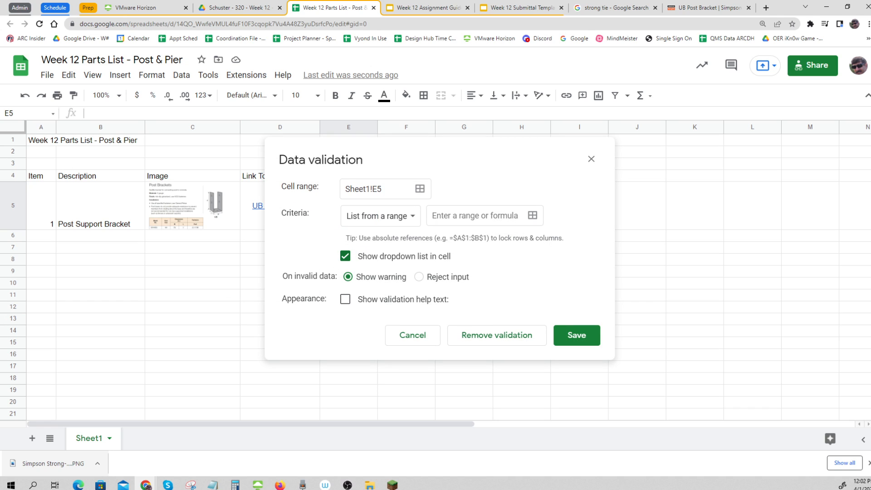
key("ctrl")
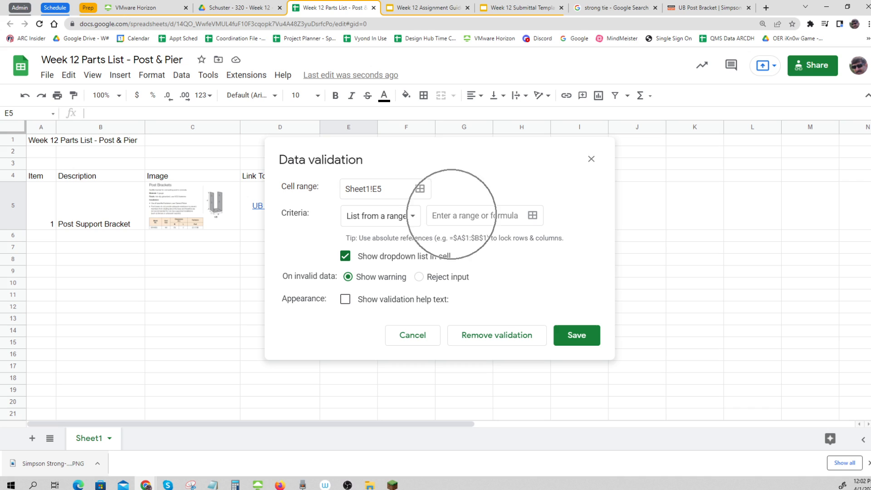
left_click(474, 215)
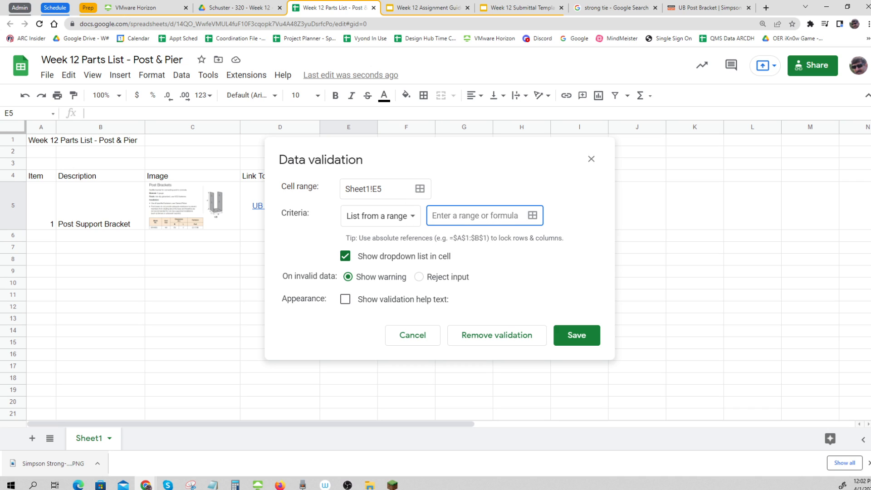
left_click(533, 215)
left_click_drag(503, 183, 510, 242)
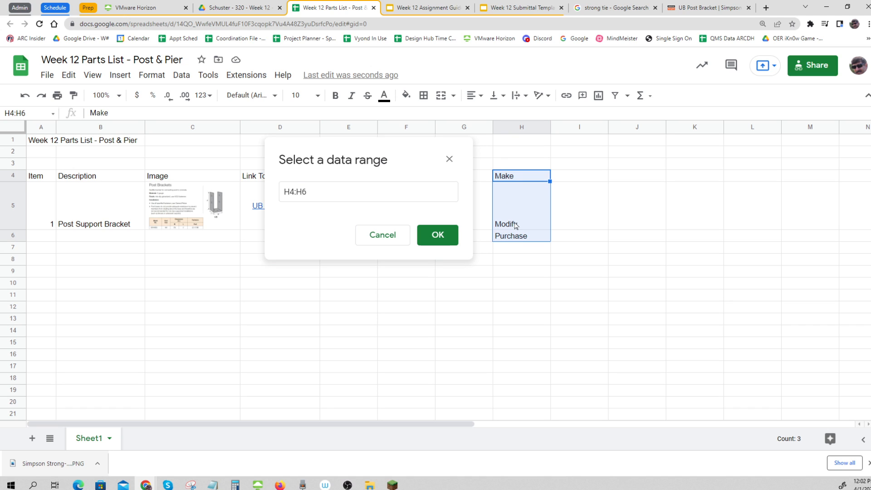
left_click(443, 243)
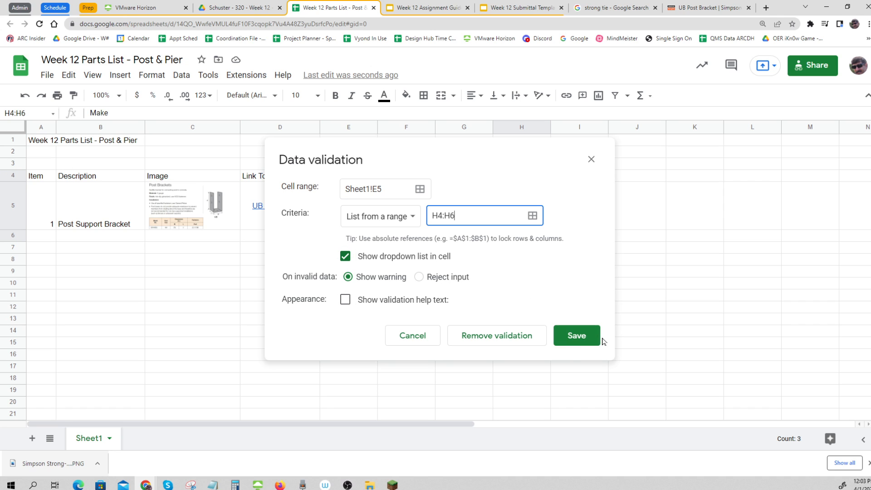
left_click(567, 340)
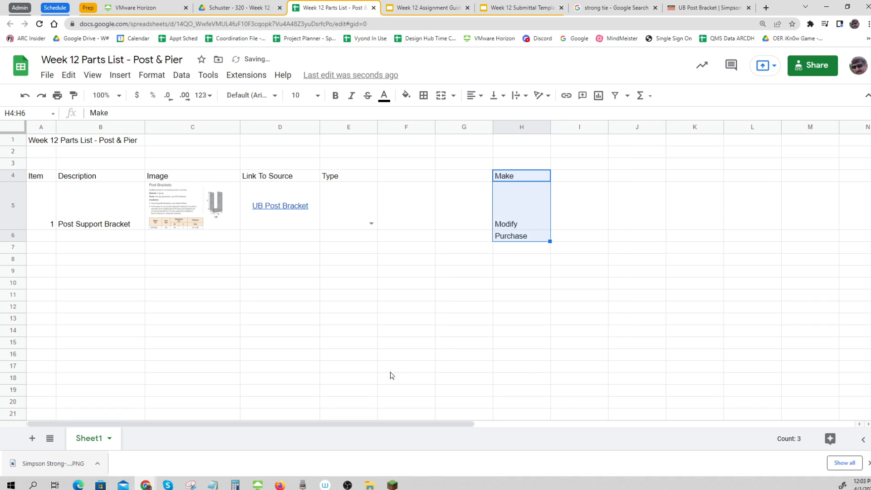
Set the post support bracket's type in cell E5 to Purchase from its dropdown list
left_click(372, 224)
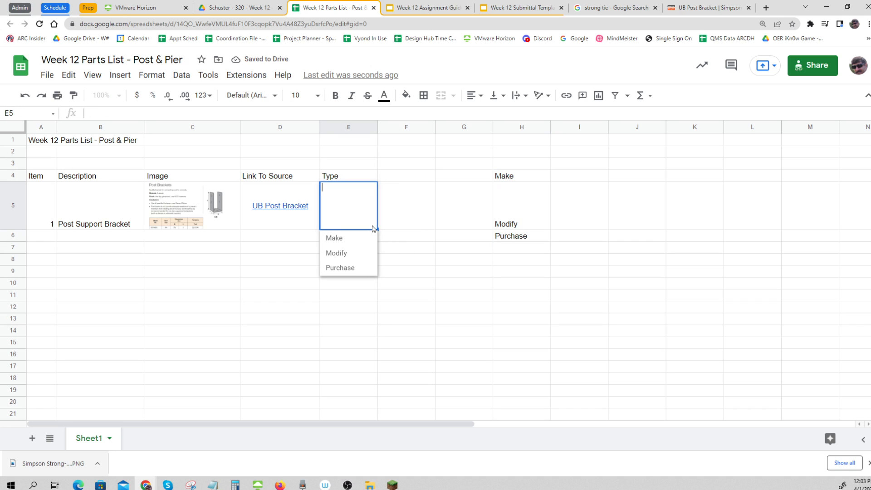
left_click(341, 268)
left_click(407, 271)
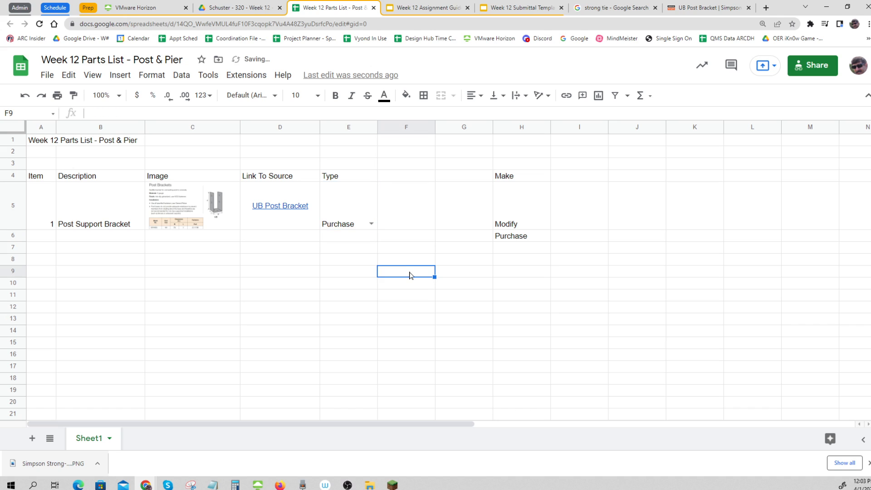
Center the Purchase entry in Type cell E5 horizontally and vertically
left_click(353, 210)
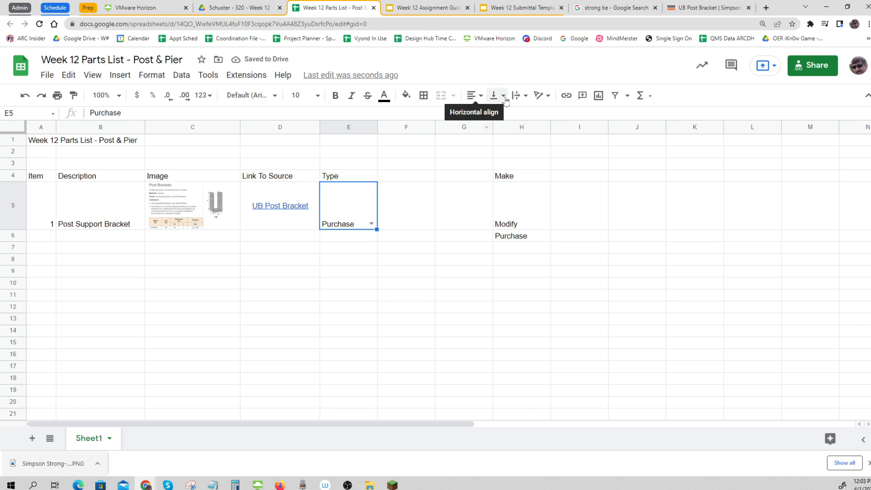
left_click(473, 95)
left_click(487, 114)
left_click(495, 95)
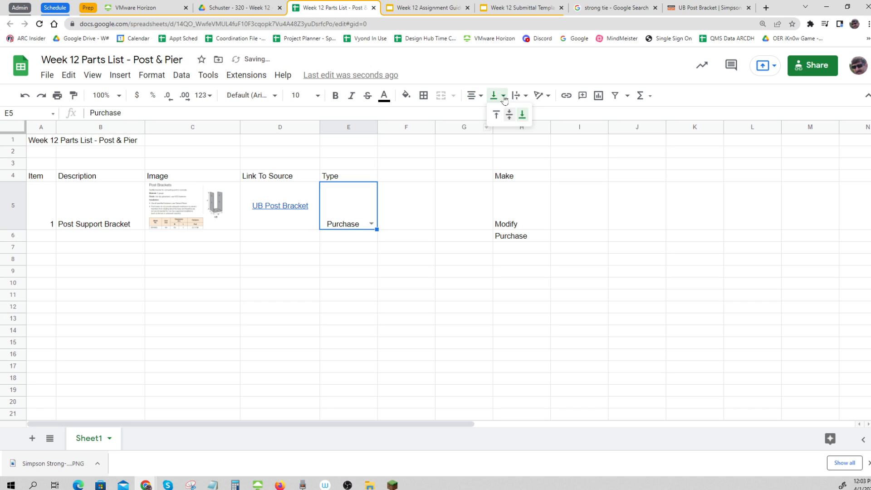
left_click(508, 115)
left_click(556, 286)
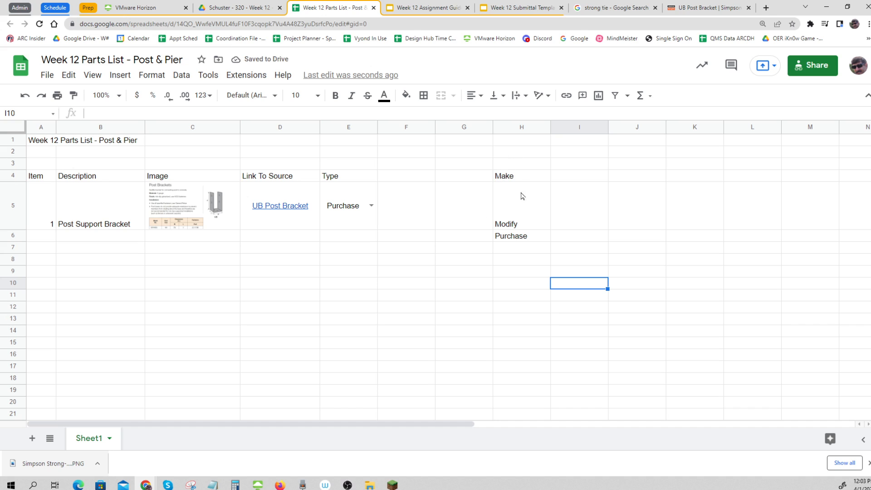
Hide column H, which holds the dropdown options, and unhide it again
right_click(509, 131)
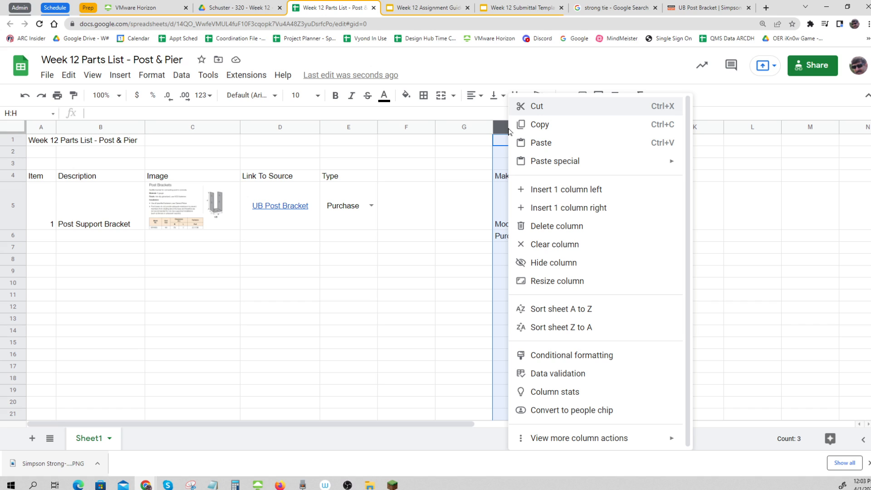
left_click(566, 268)
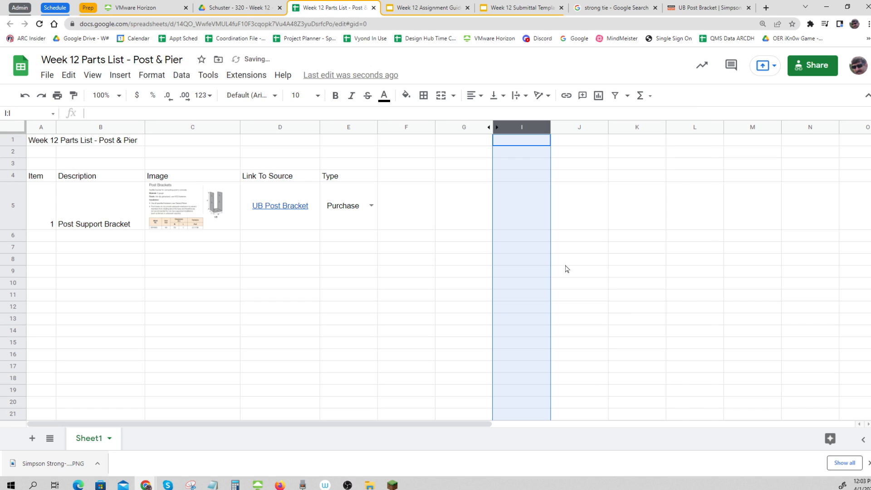
left_click(498, 128)
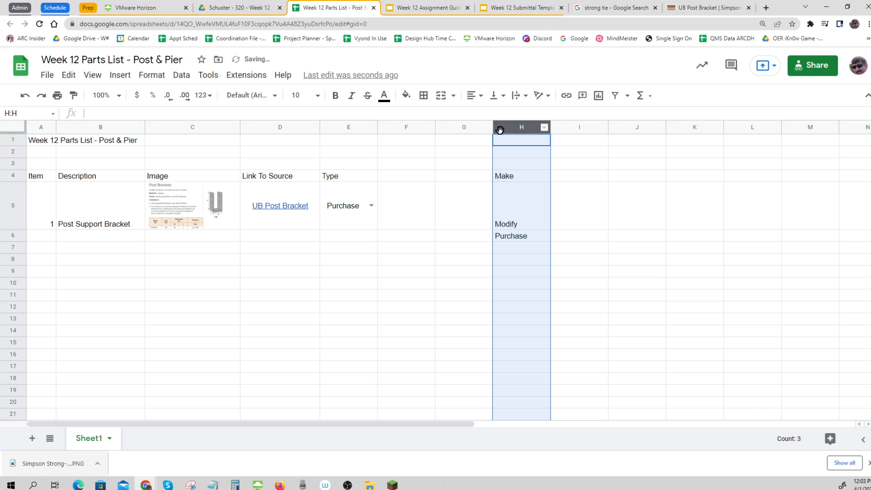
Set the text color of the dropdown source cells H3:H7 to white
left_click_drag(518, 165, 522, 252)
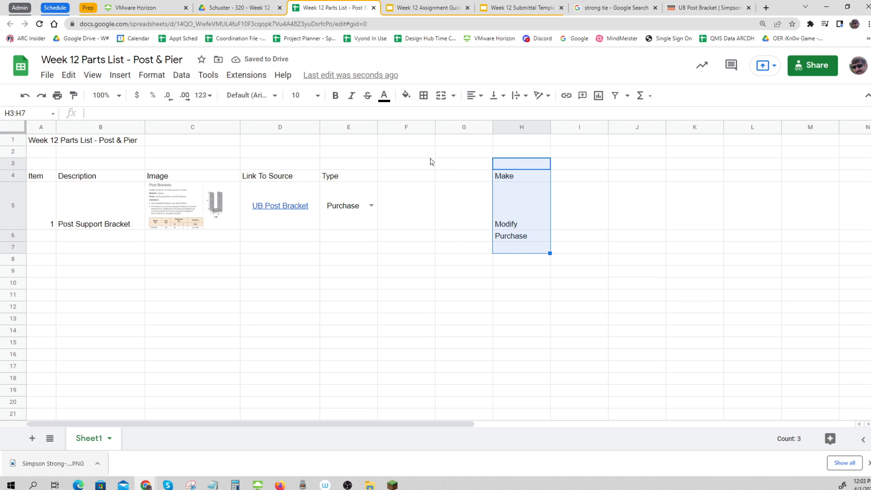
left_click(384, 95)
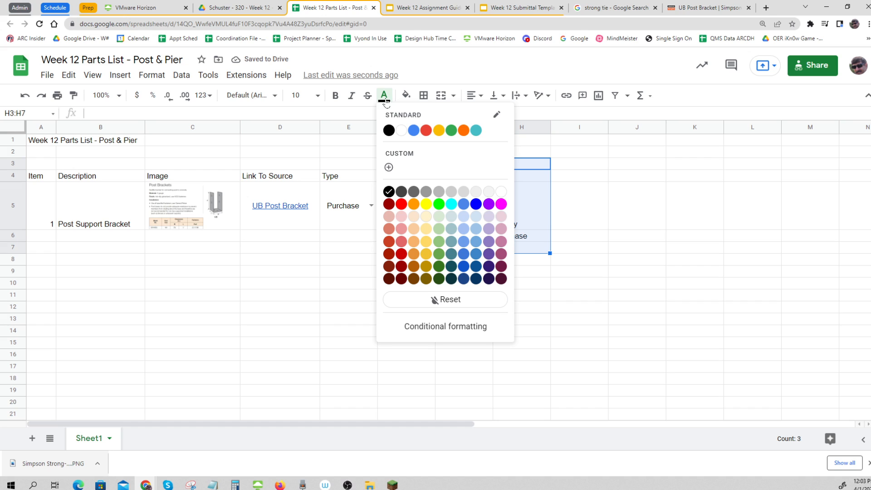
left_click(402, 131)
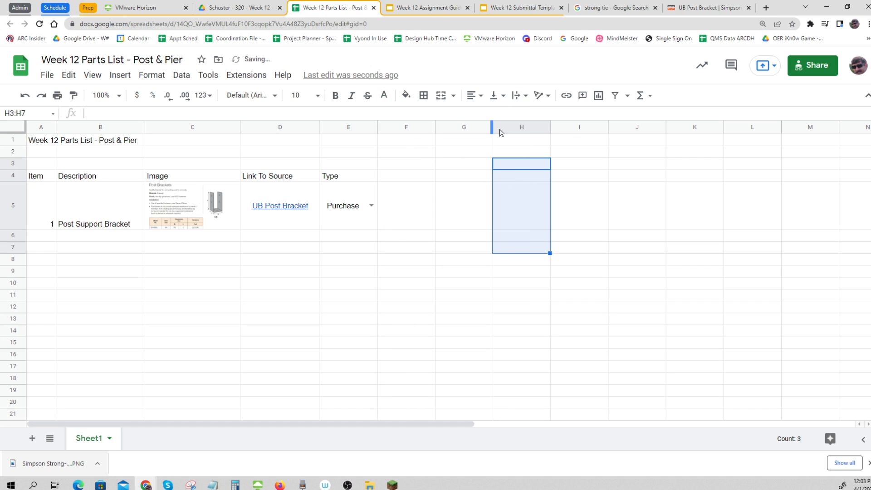
Hide column H, which holds the Make, Modify and Purchase options
right_click(521, 130)
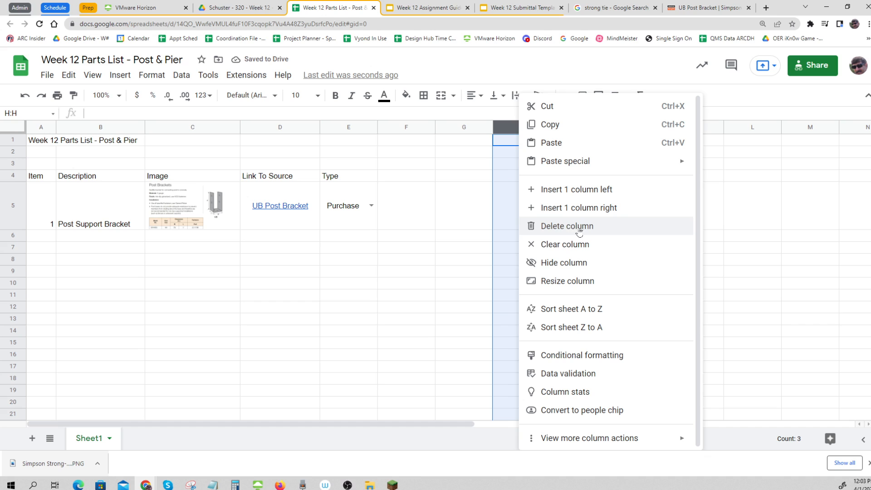
left_click(580, 262)
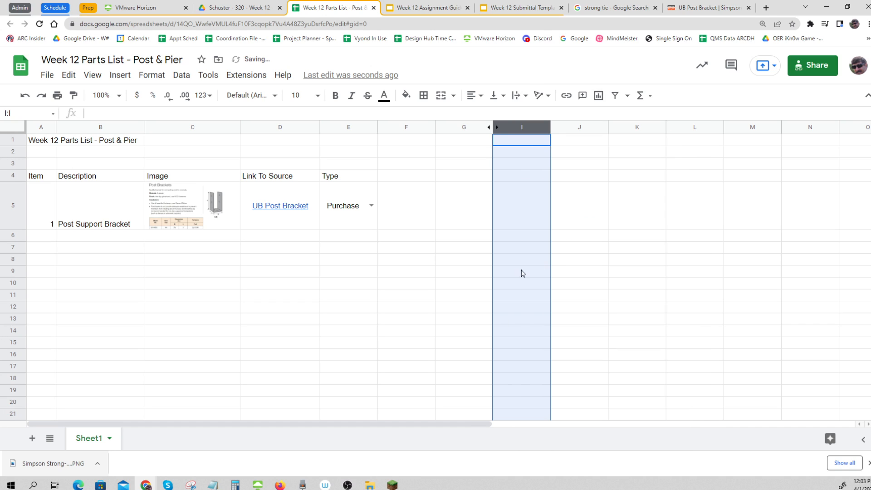
left_click(468, 272)
left_click(389, 274)
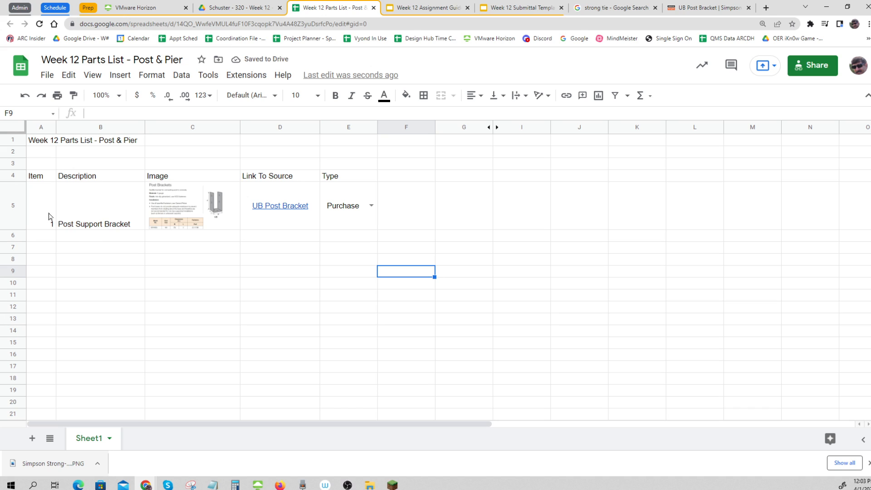
Align the contents of the post support bracket row, A5:E5, vertically to the middle
left_click_drag(41, 209, 356, 201)
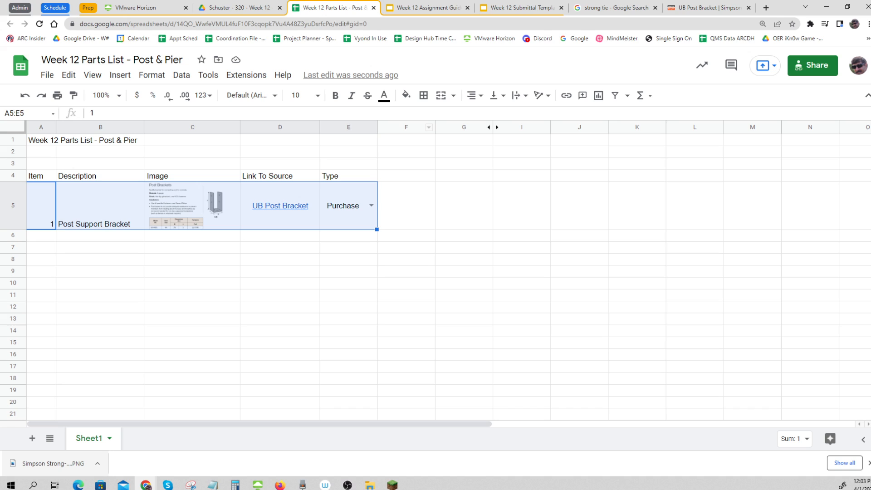
left_click(496, 95)
left_click(508, 118)
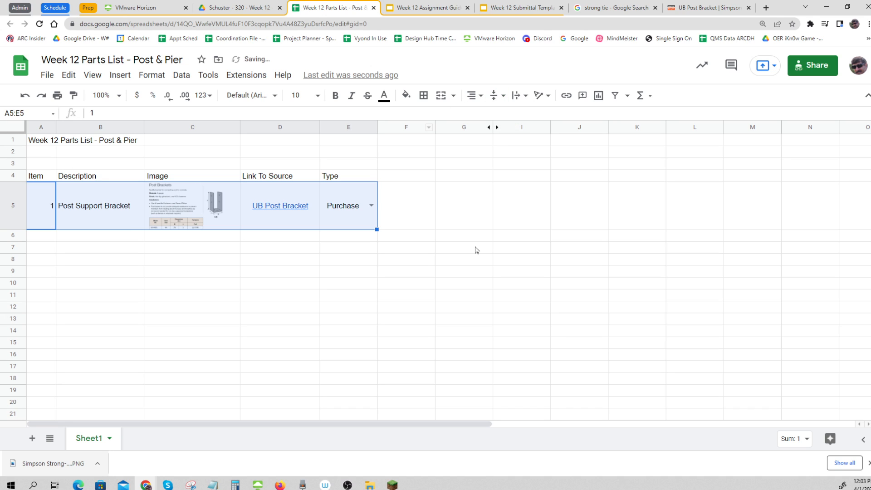
left_click(476, 250)
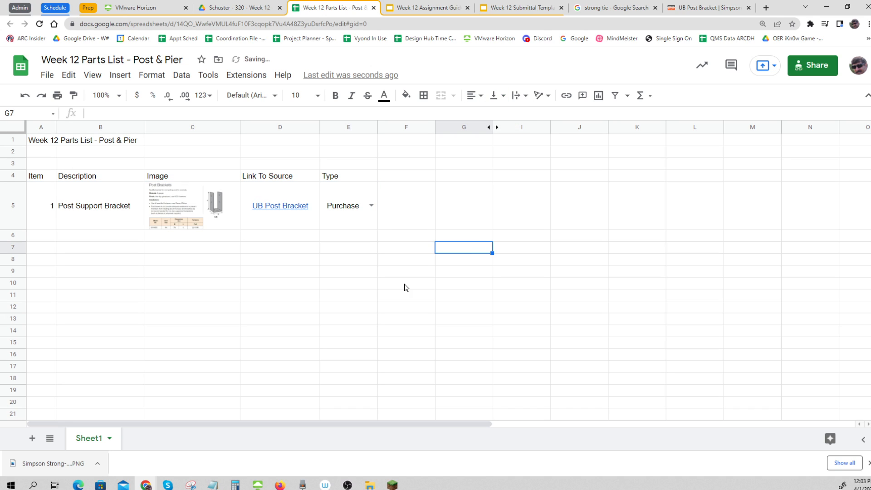
Right-align the Item header in cell A4
left_click(40, 178)
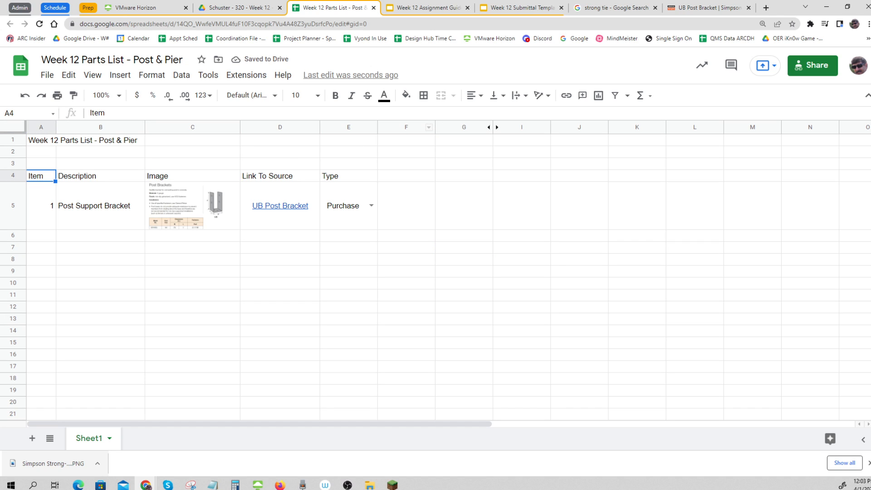
left_click(472, 95)
left_click(496, 114)
left_click(102, 274)
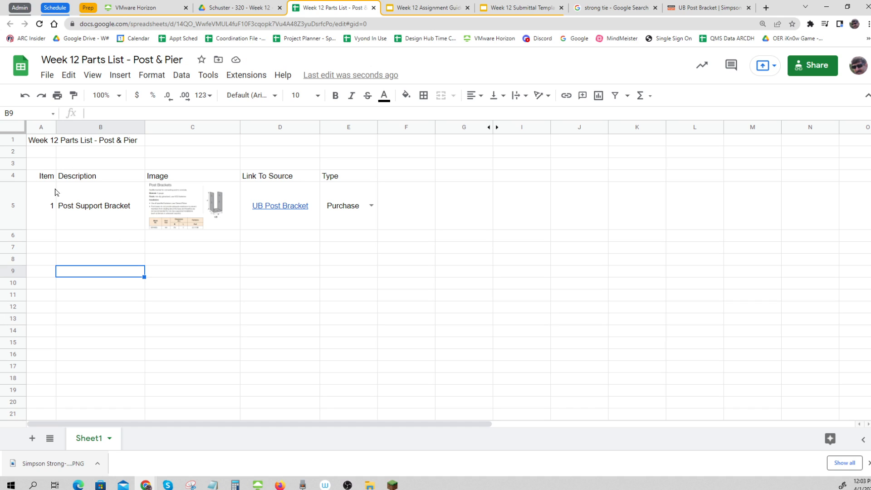
Give the header row A4:E4 a dark gray fill with bold white text
left_click_drag(46, 180, 349, 176)
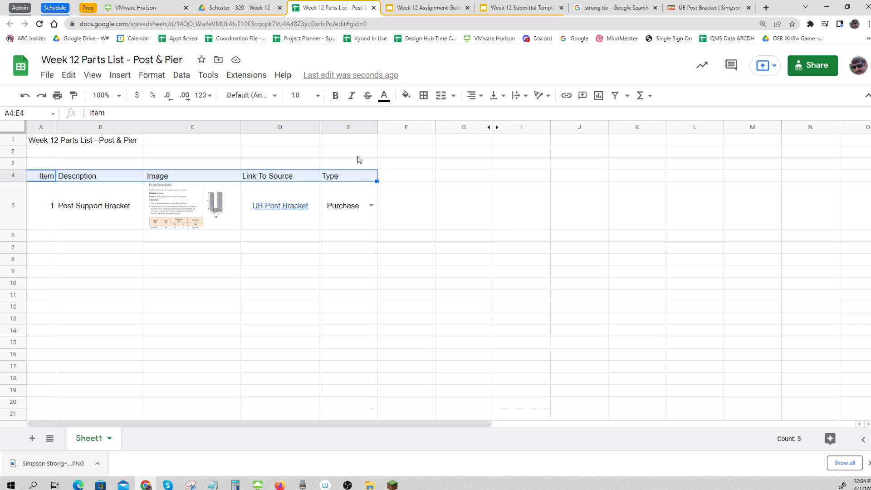
left_click(406, 95)
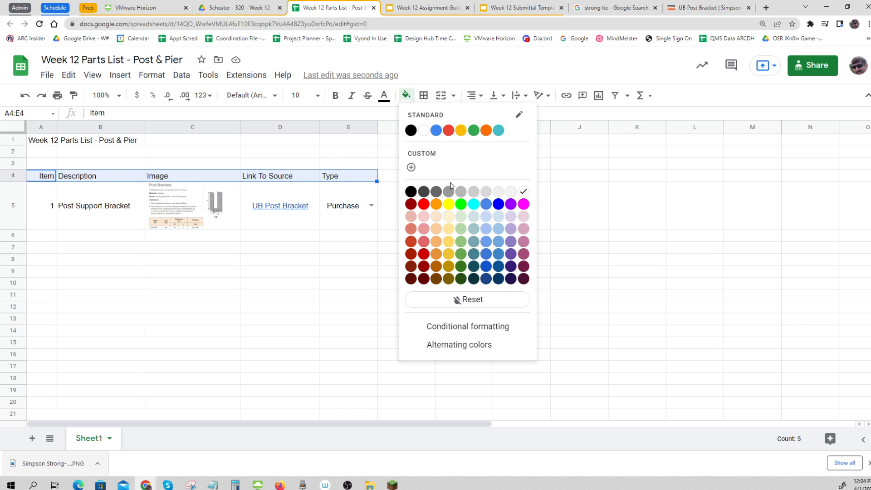
left_click(435, 192)
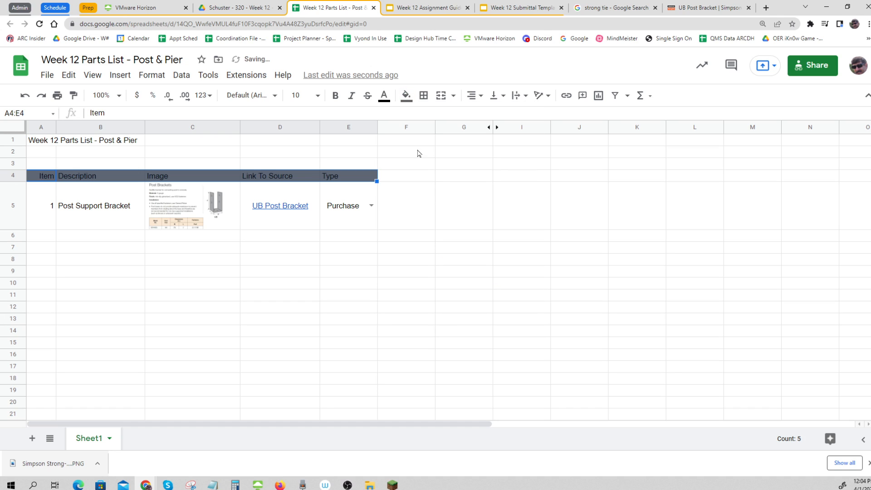
left_click(384, 95)
left_click(401, 131)
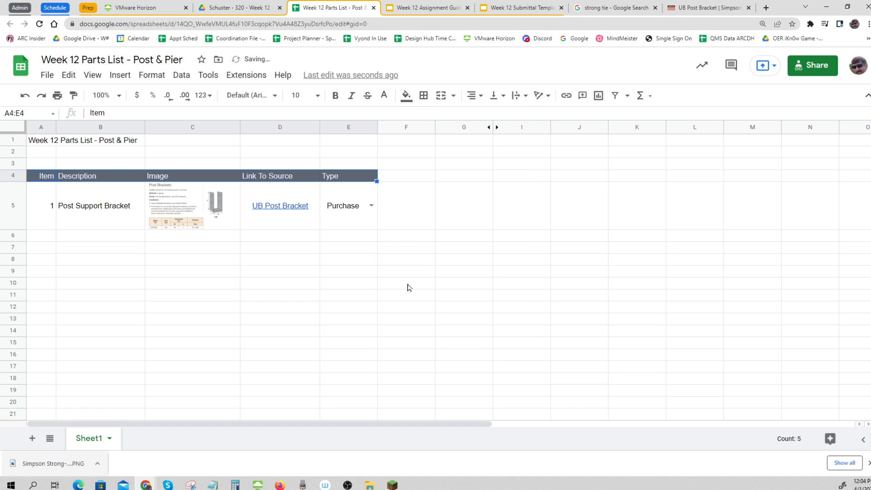
left_click(336, 96)
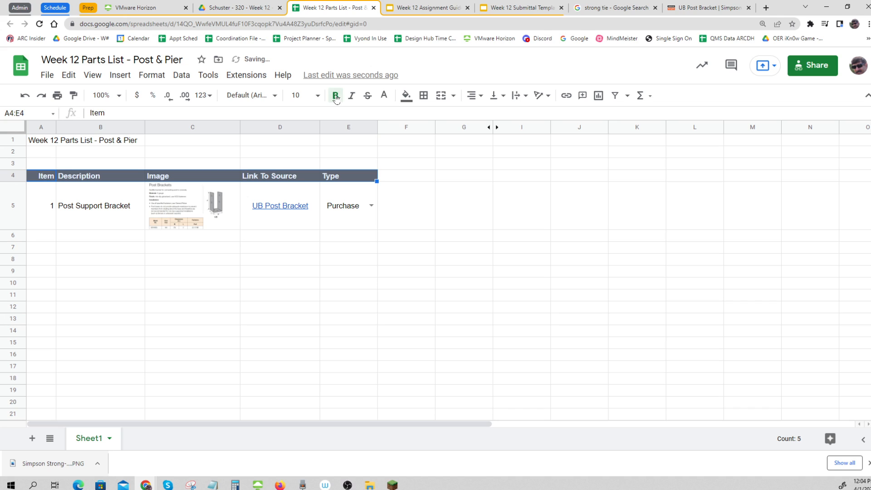
left_click(473, 285)
Center the Link To Source and Type headers in D4:E4 horizontally
left_click_drag(274, 177, 347, 177)
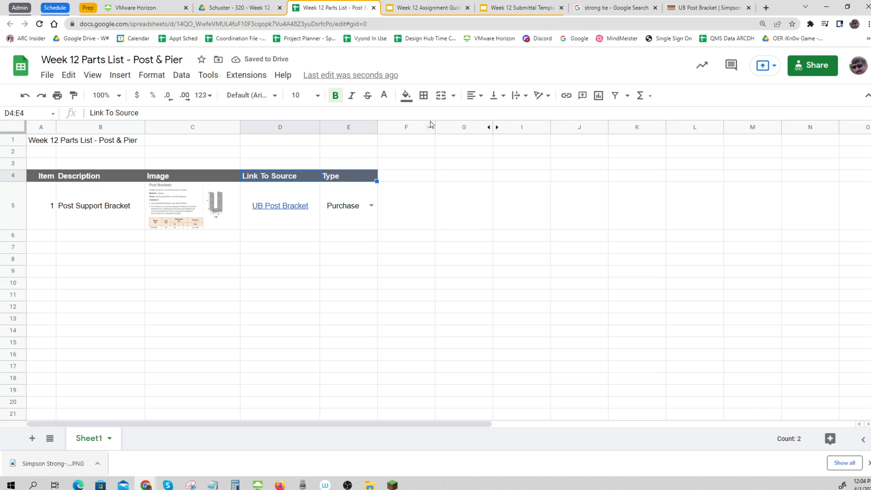
left_click(474, 95)
left_click(487, 114)
left_click(458, 204)
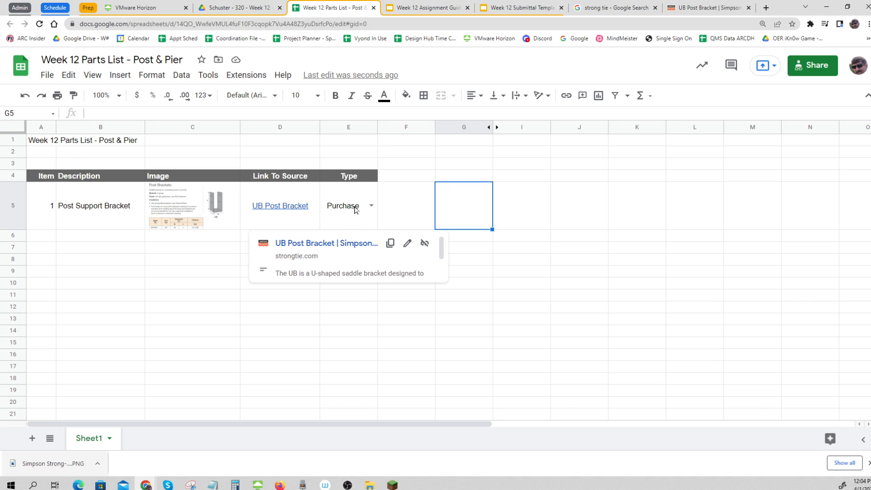
Check the available options in the Type dropdown of cell E5, leaving the selection as it is
left_click(371, 206)
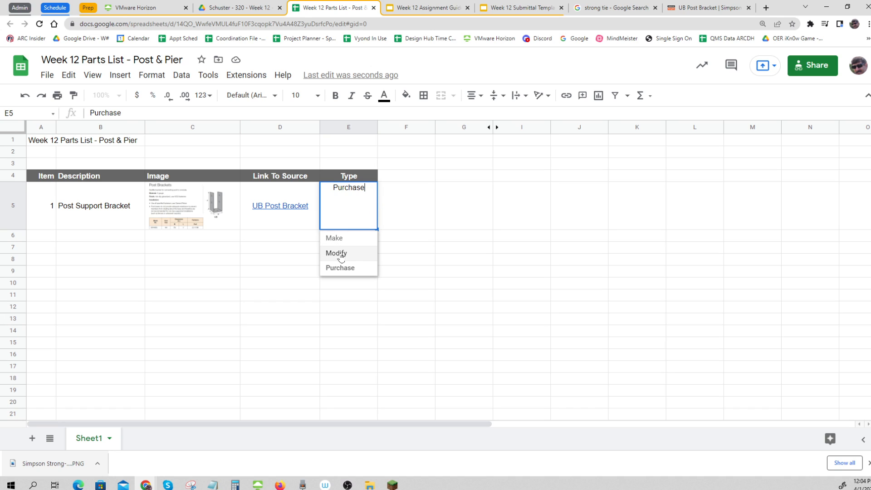
left_click(448, 227)
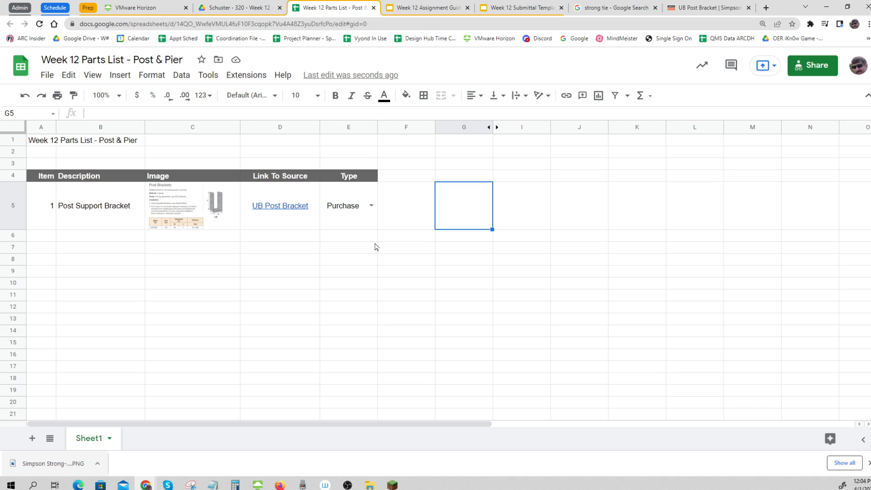
Center the Item header and the item number in A4:A5 horizontally
left_click_drag(45, 178, 45, 208)
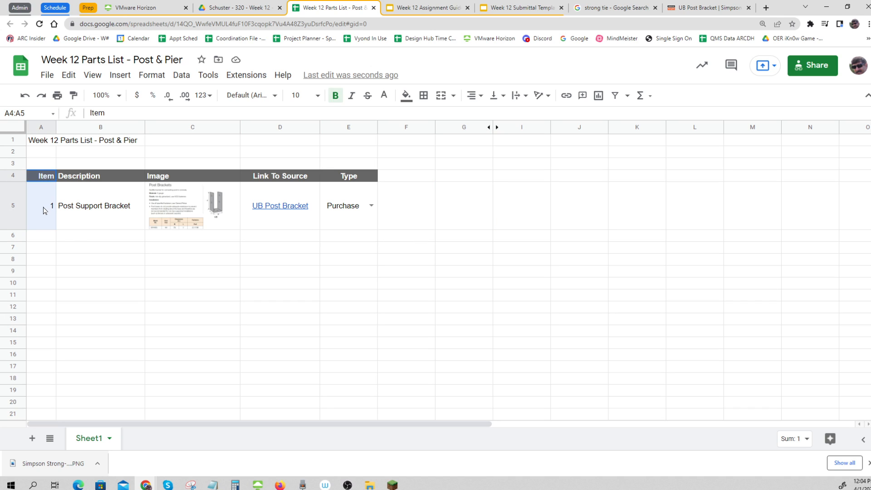
left_click(472, 95)
left_click(488, 114)
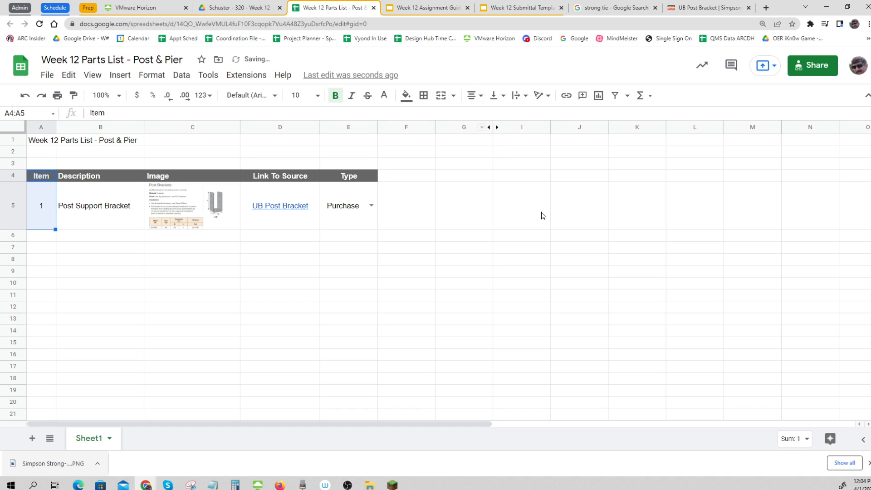
left_click(541, 214)
left_click(558, 360)
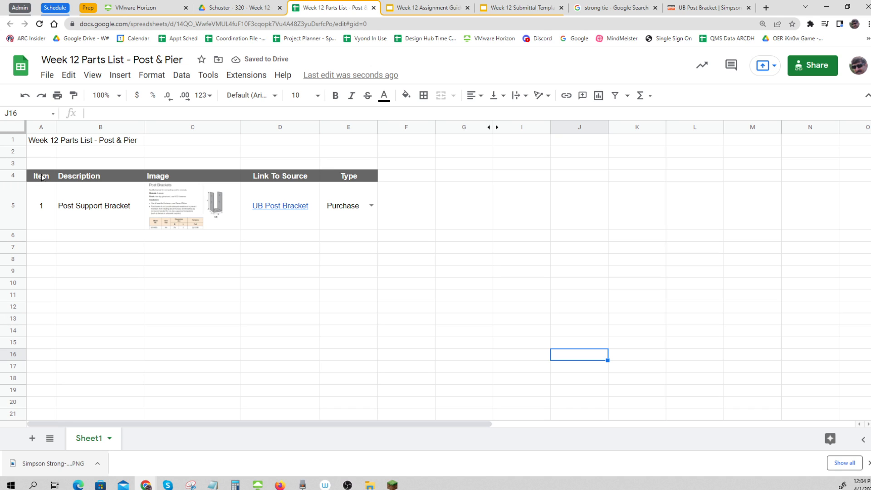
Apply all borders to the parts list table in A4:E5
left_click_drag(43, 178, 346, 204)
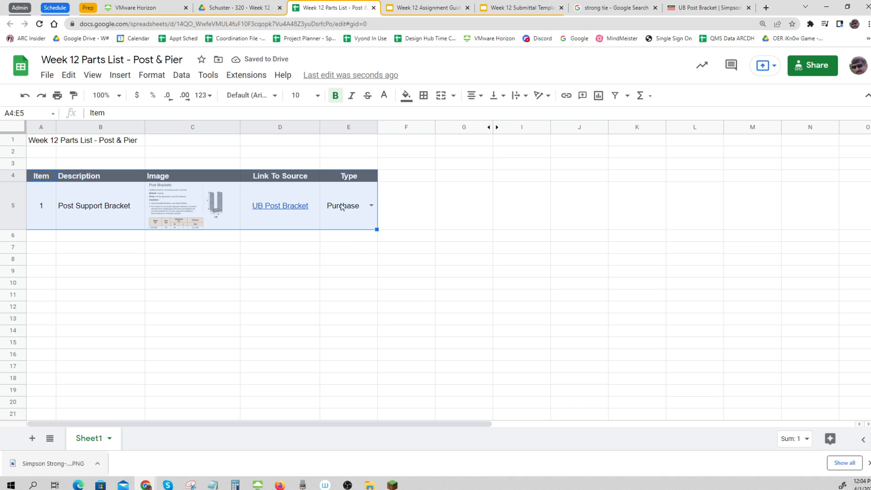
left_click(424, 96)
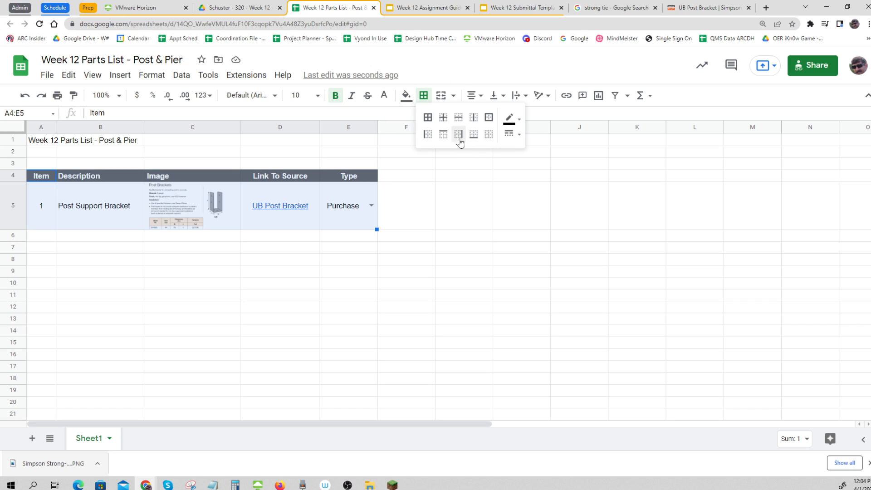
left_click(428, 117)
left_click(456, 202)
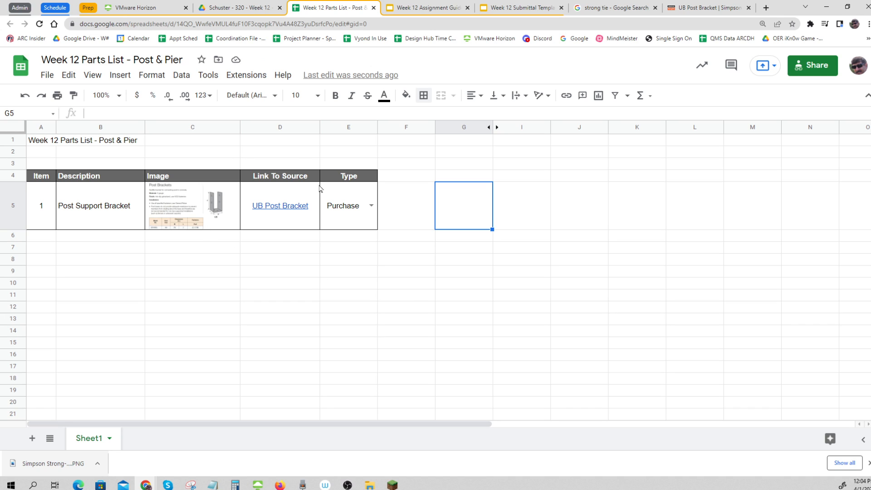
Switch to the Week 12 Assignment Guide presentation in Google Slides
left_click(440, 8)
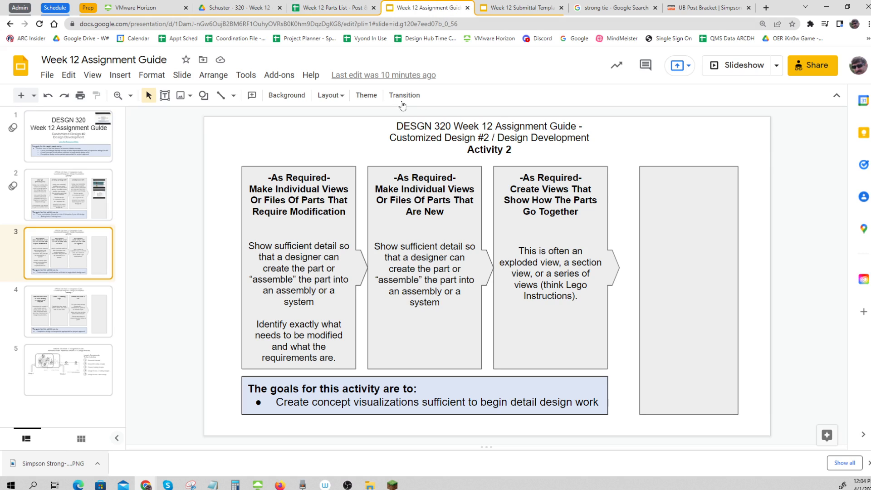